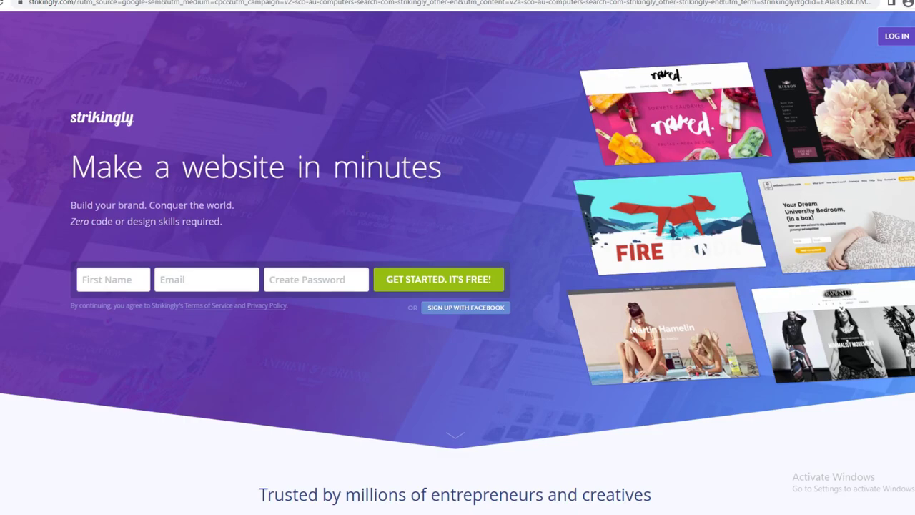
- Scroll the customer showcase on the homepage, then browse the full gallery of customer sites
scroll(307, 249, "down", 3)
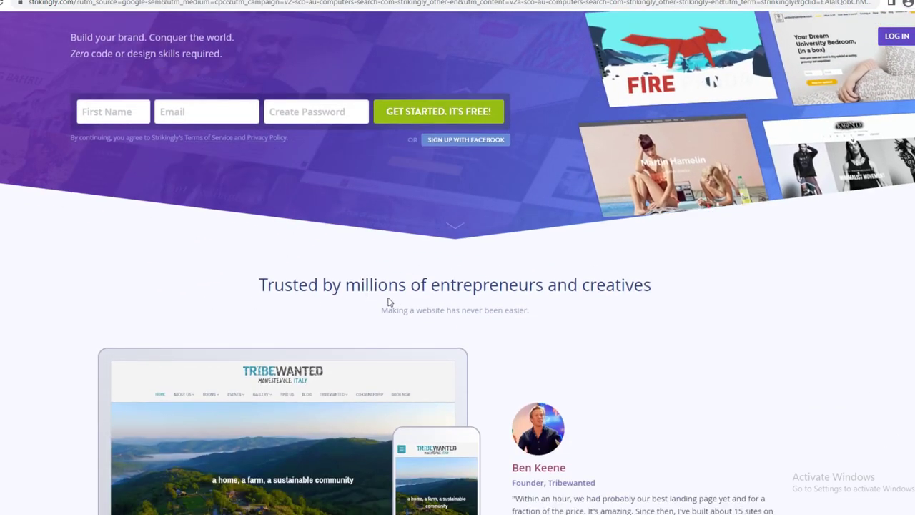
scroll(583, 300, "down", 4)
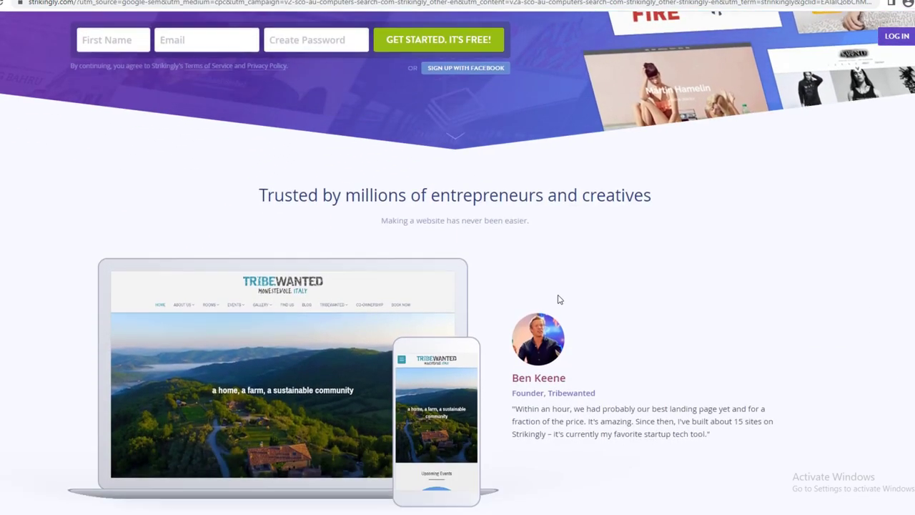
scroll(301, 254, "up", 2)
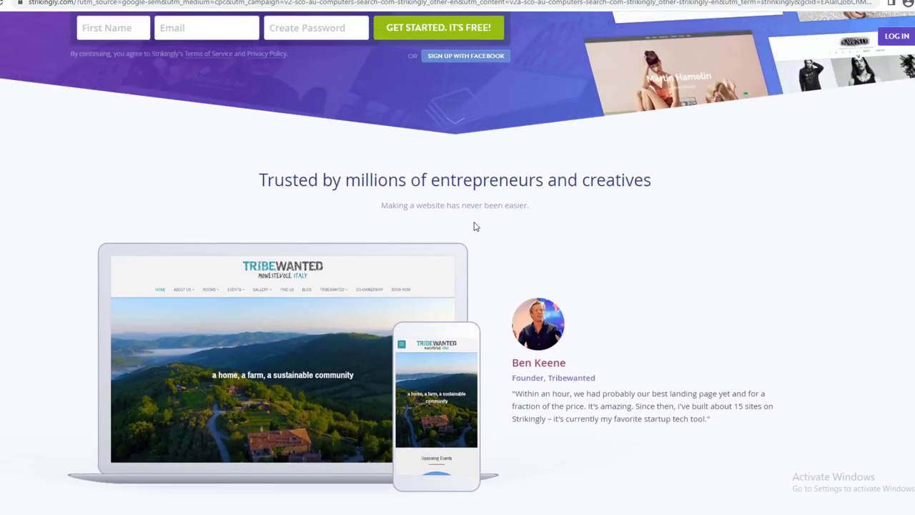
scroll(474, 224, "down", 4)
scroll(311, 200, "up", 1)
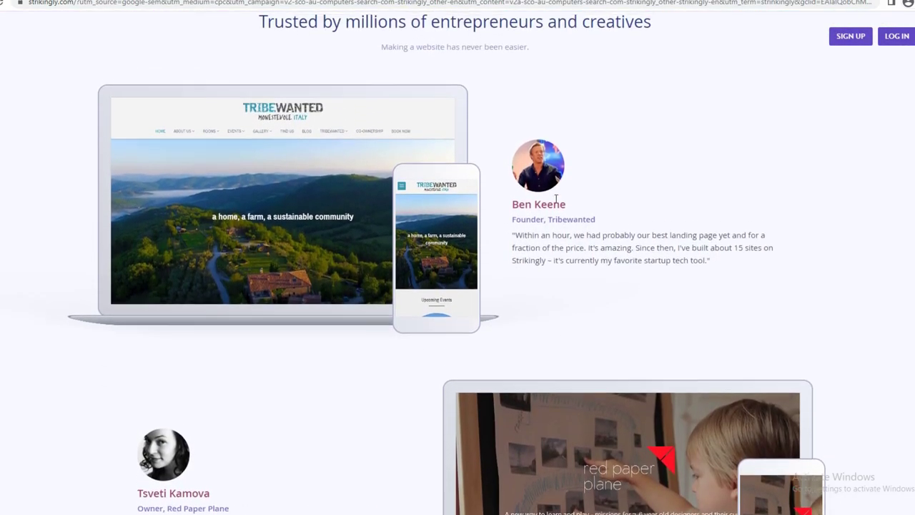
scroll(415, 250, "down", 4)
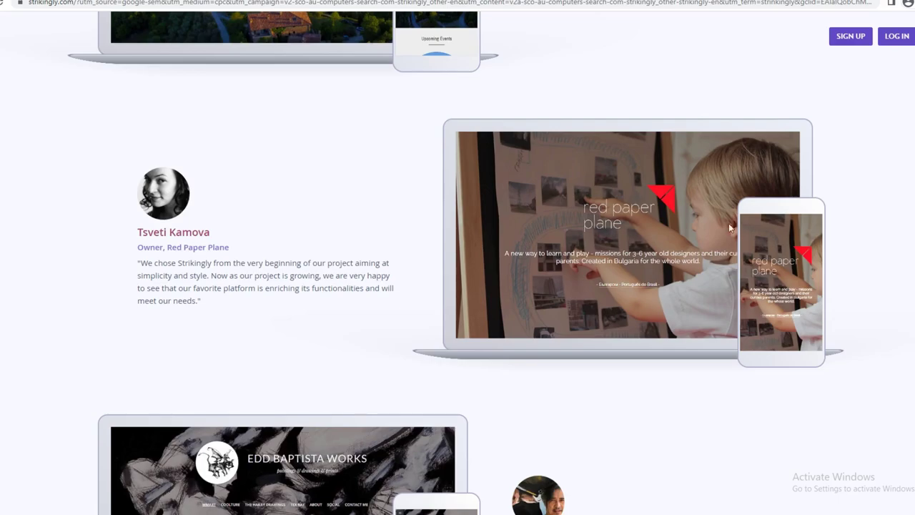
scroll(429, 240, "down", 6)
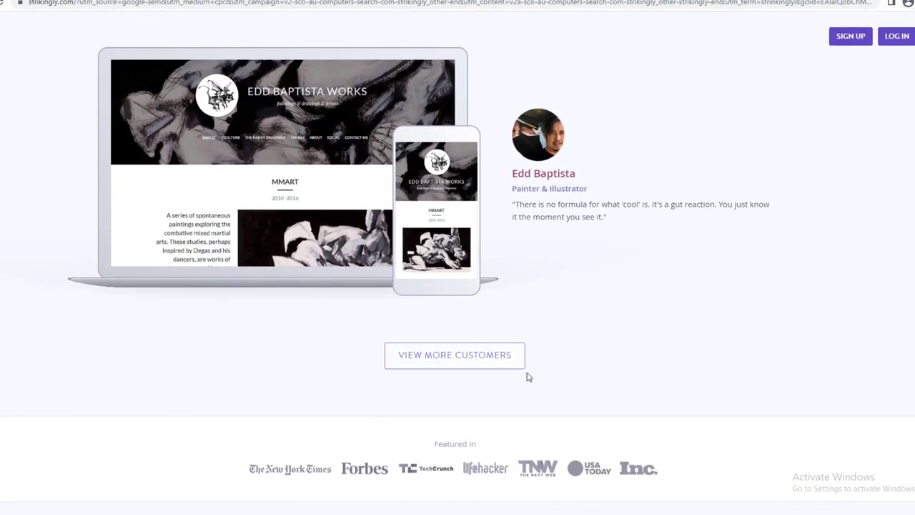
left_click(524, 362)
scroll(574, 370, "down", 5)
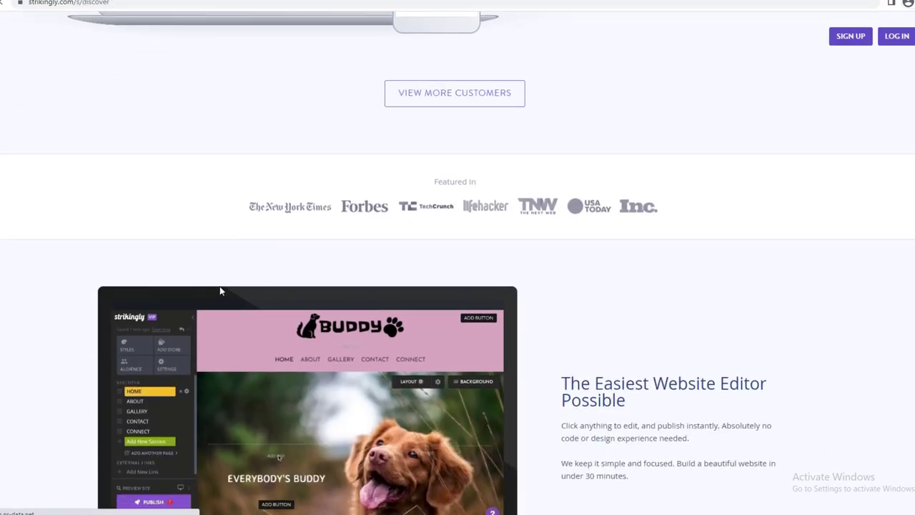
scroll(467, 327, "down", 6)
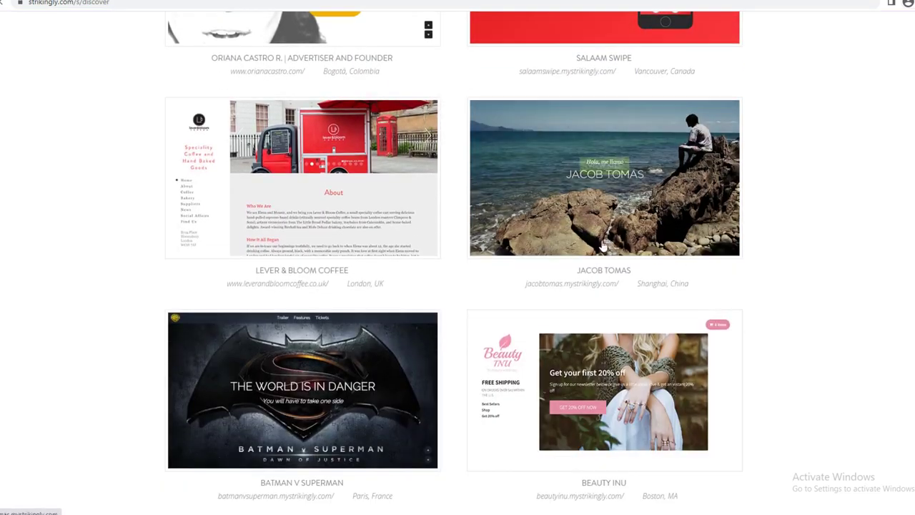
scroll(343, 337, "down", 6)
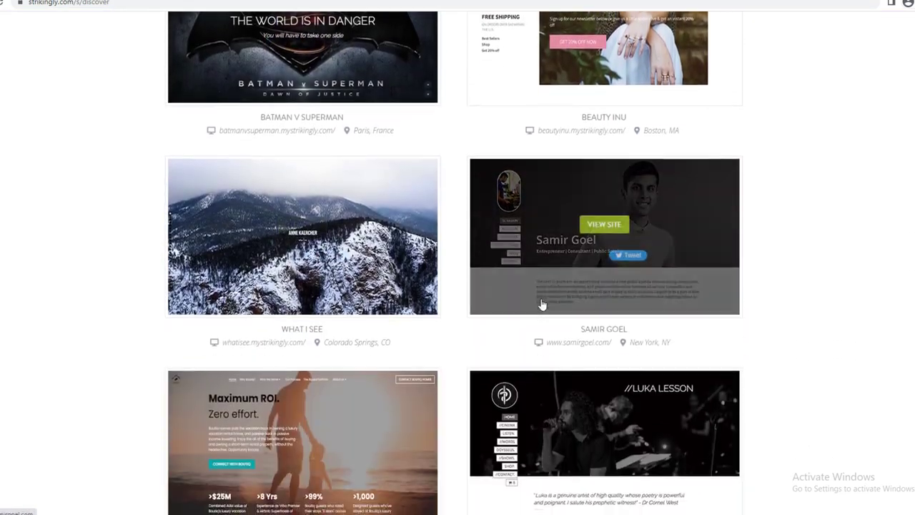
scroll(501, 307, "down", 6)
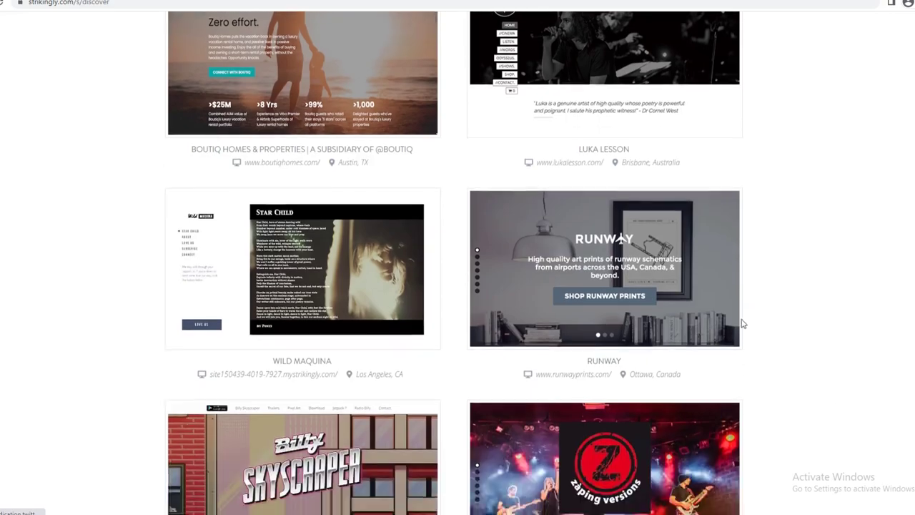
scroll(641, 322, "down", 5)
scroll(469, 322, "up", 15)
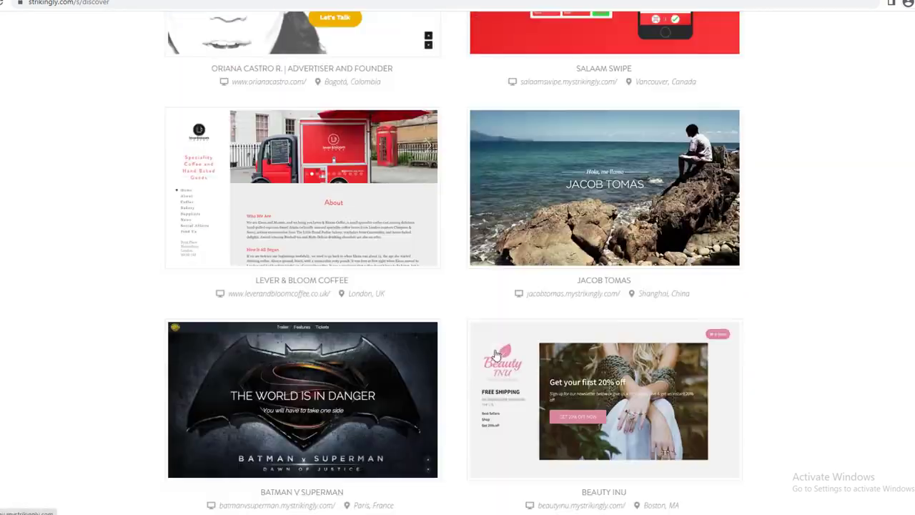
scroll(497, 355, "up", 5)
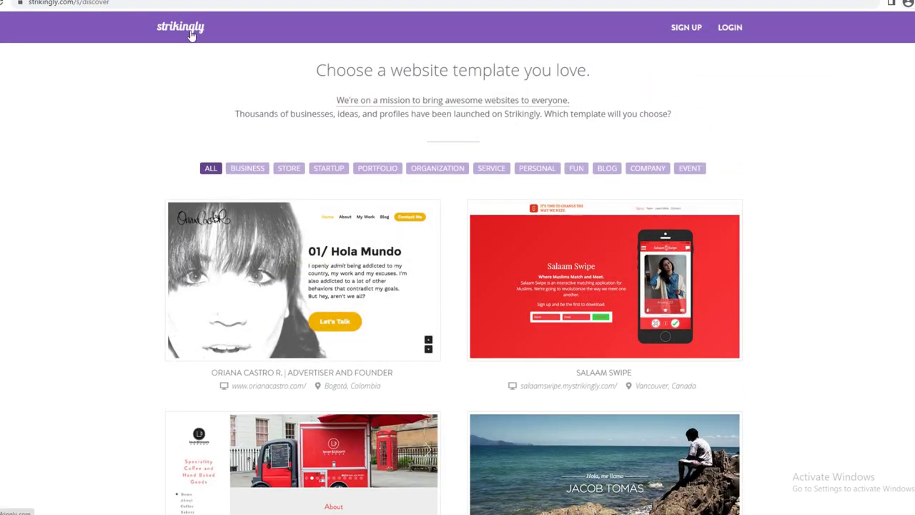
- Return to the Strikingly home page and open its site navigation menu
left_click(184, 30)
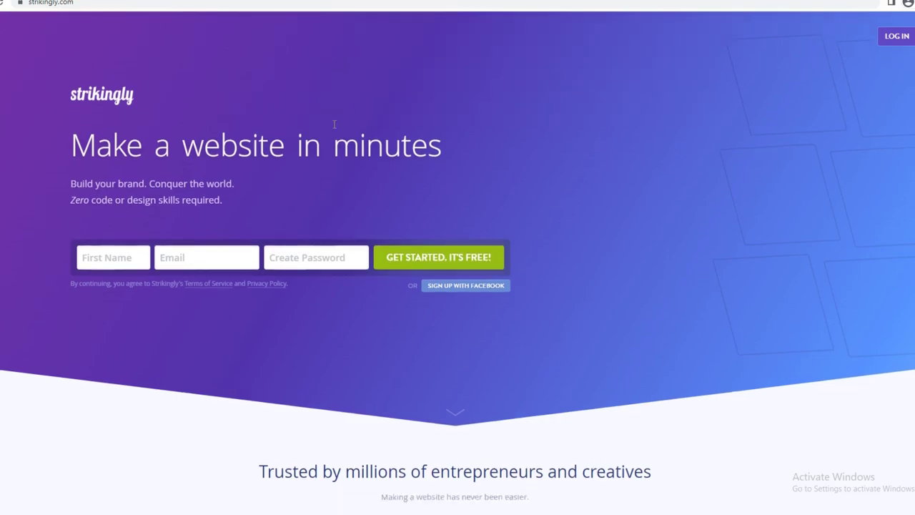
scroll(370, 148, "down", 4)
scroll(369, 210, "up", 4)
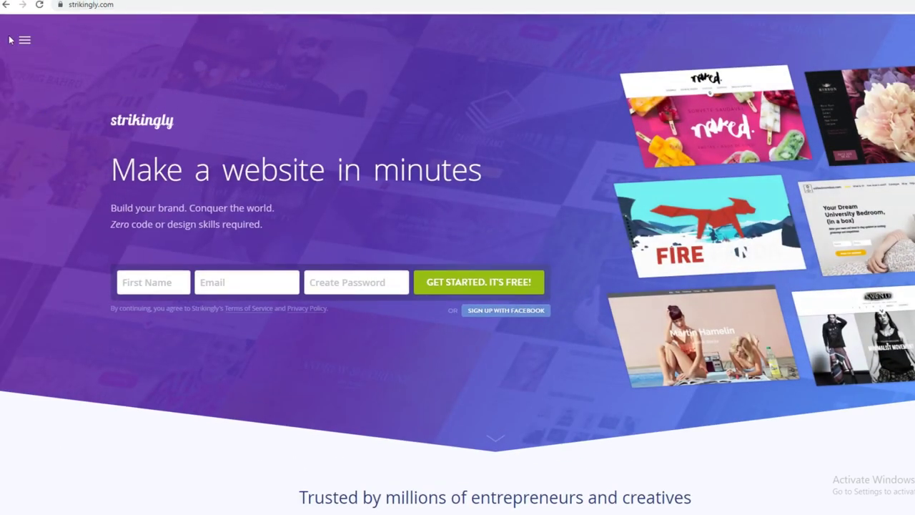
left_click(23, 42)
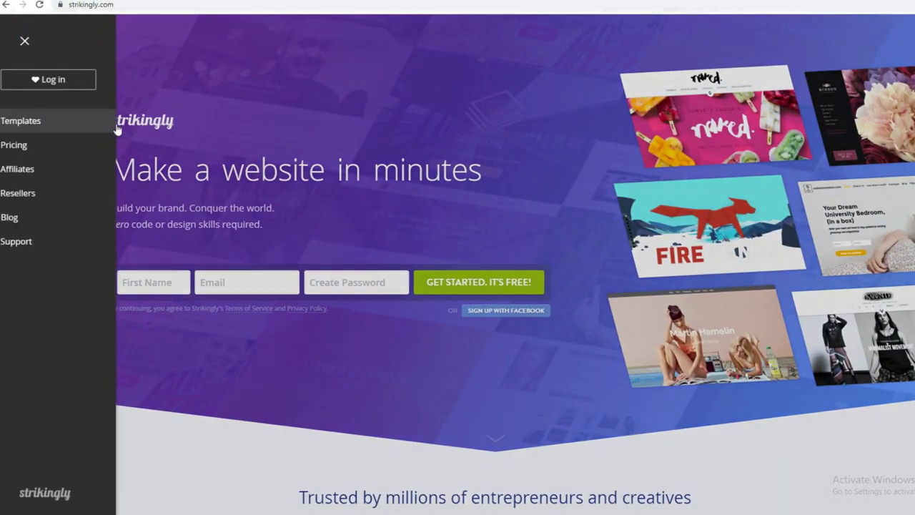
- Open the Pricing page and compare plan prices billed over 2, 3 and 5 years
left_click(62, 149)
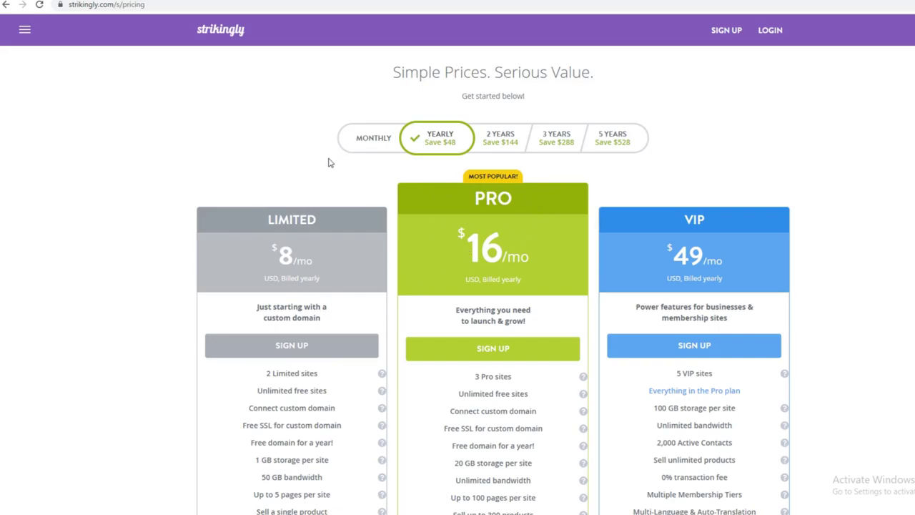
scroll(415, 226, "down", 2)
scroll(502, 289, "up", 2)
scroll(505, 301, "down", 1)
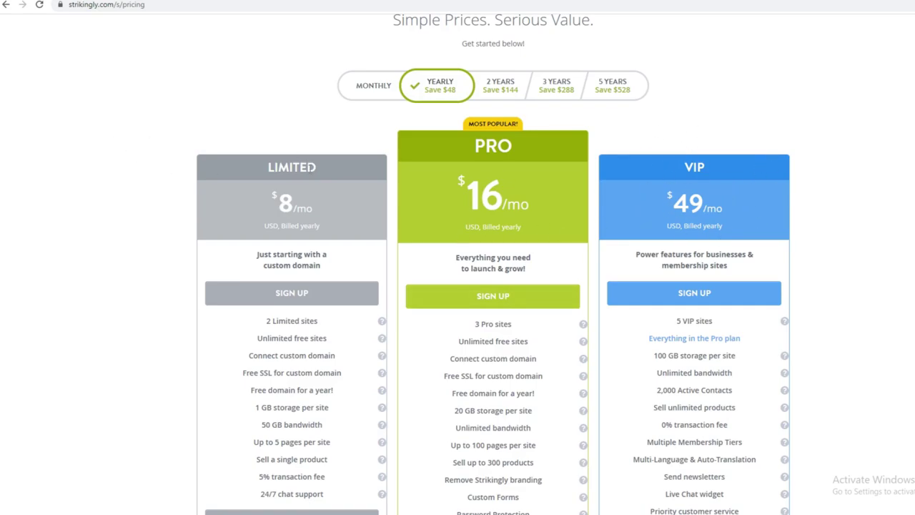
scroll(343, 186, "down", 2)
scroll(312, 187, "up", 2)
scroll(331, 217, "down", 2)
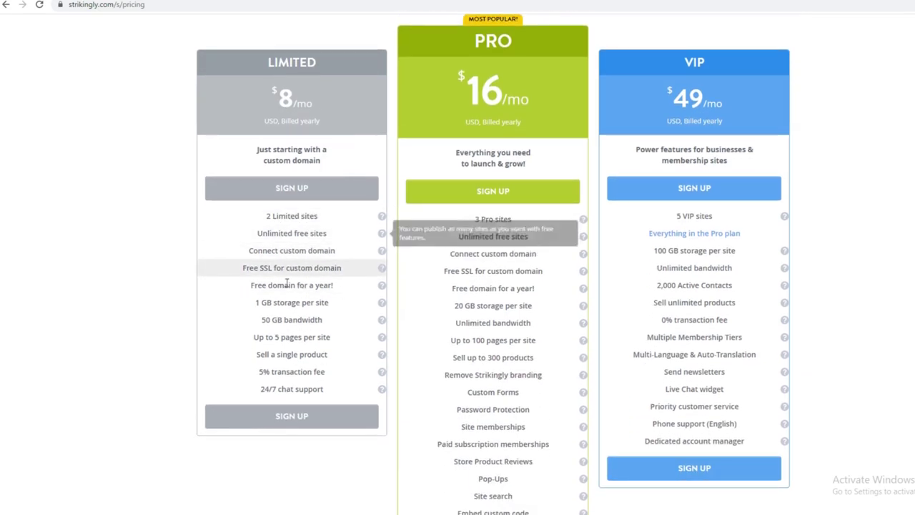
mouse_move(309, 259)
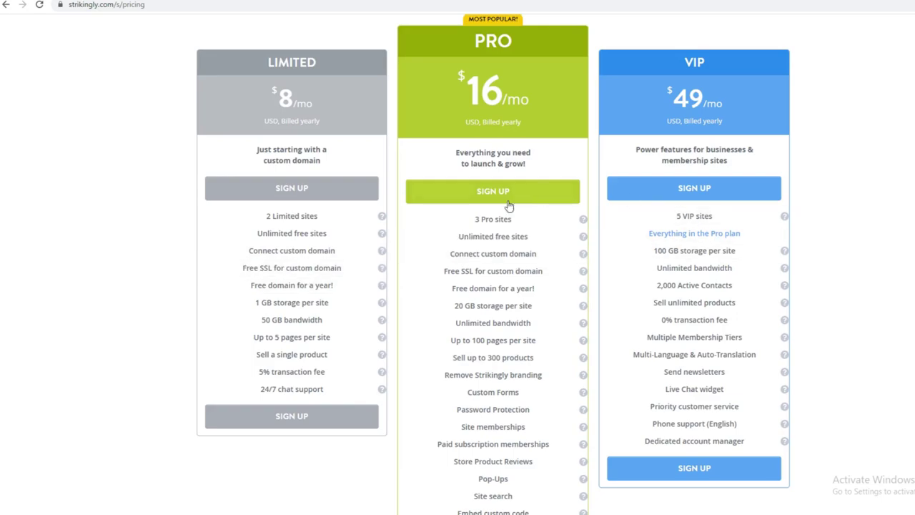
scroll(537, 251, "down", 5)
scroll(741, 289, "up", 1)
scroll(701, 317, "down", 2)
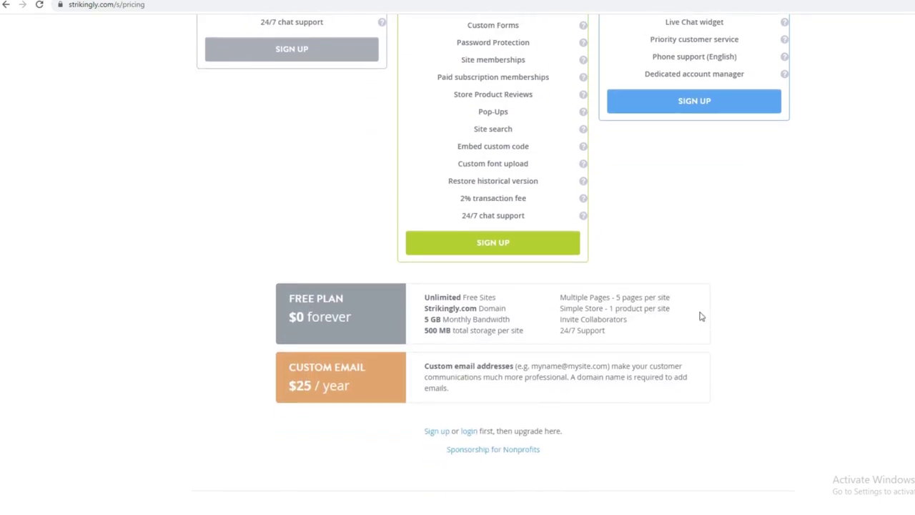
scroll(731, 289, "up", 6)
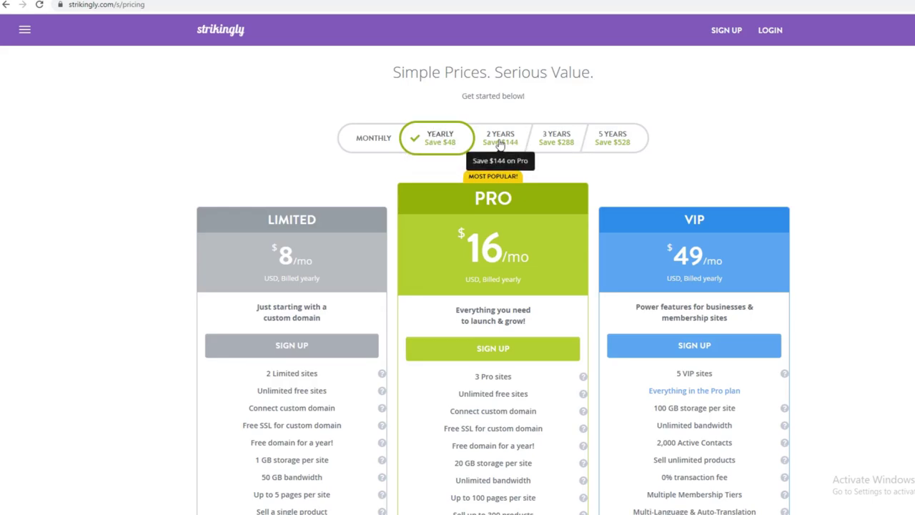
left_click(504, 138)
left_click(572, 140)
left_click(616, 139)
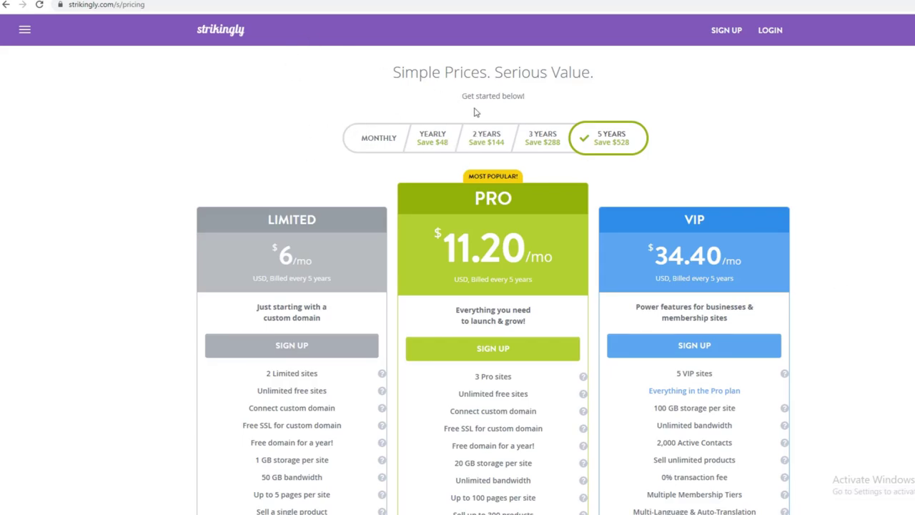
- Enter a first name on the sign-up form and copy a temporary email address from temp-mail
left_click(726, 30)
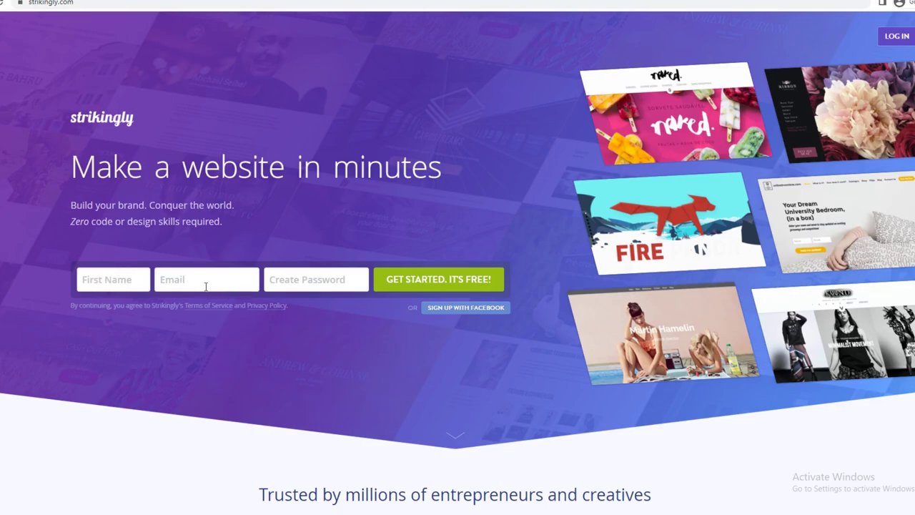
left_click(126, 269)
type("harry")
key("ctrl+Tab")
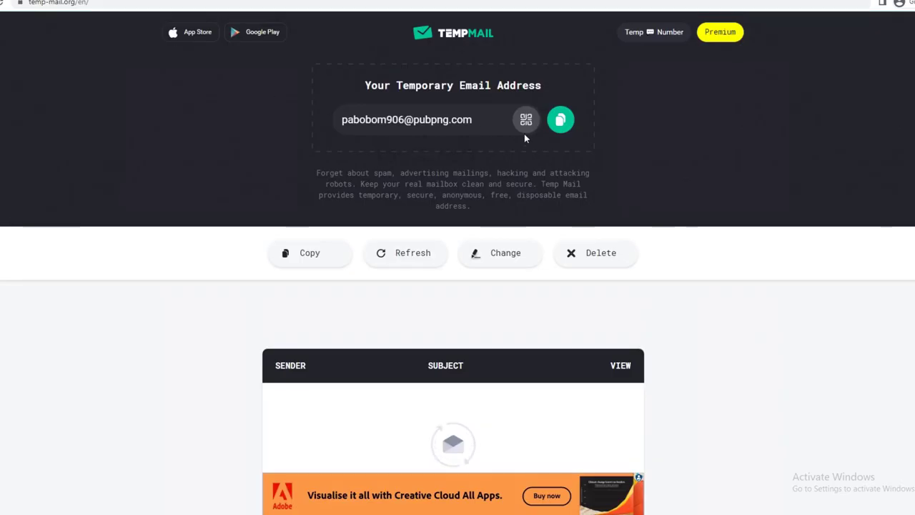
left_click(561, 121)
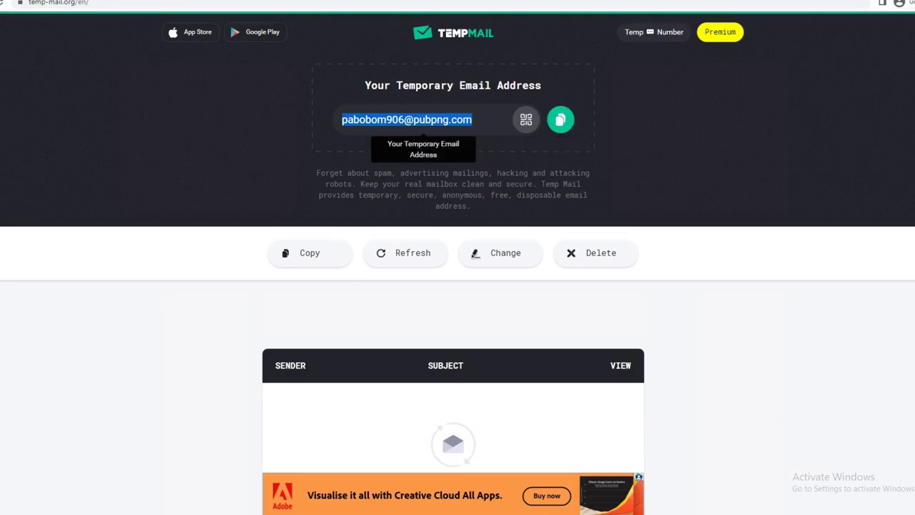
key("ctrl+shift+Tab")
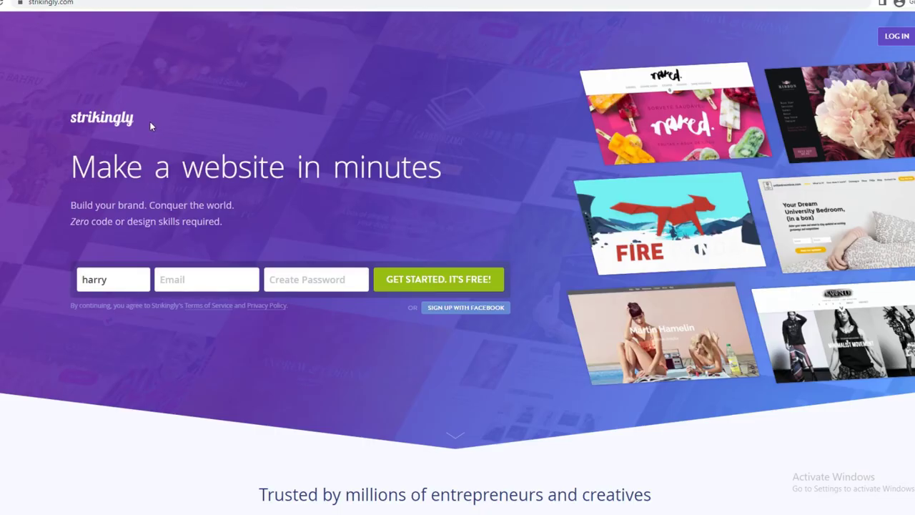
- Paste the temporary email, enter a password, and submit to create the free account
key("ctrl+v")
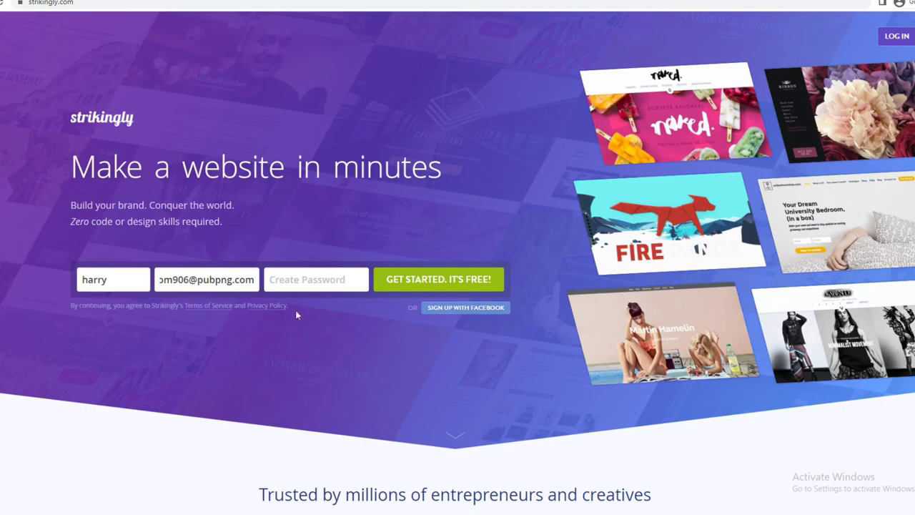
left_click(293, 275)
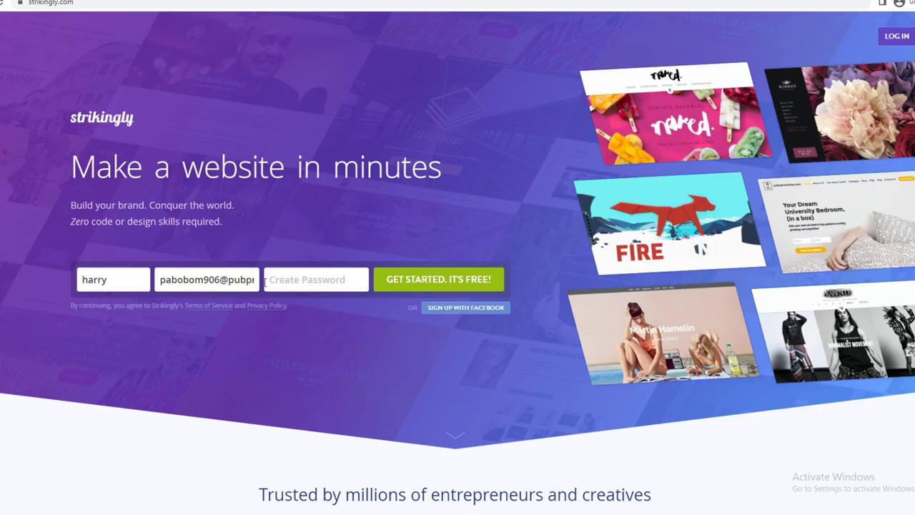
type("••")
left_click(470, 288)
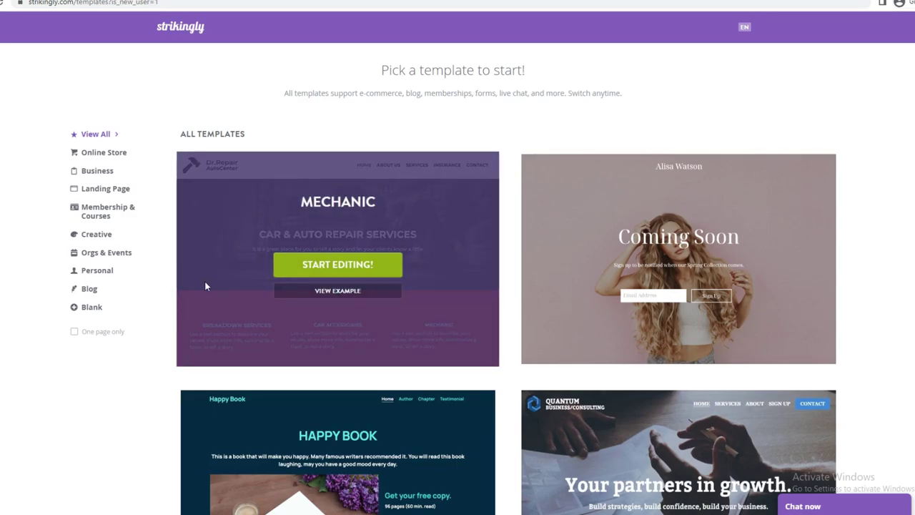
scroll(591, 272, "down", 2)
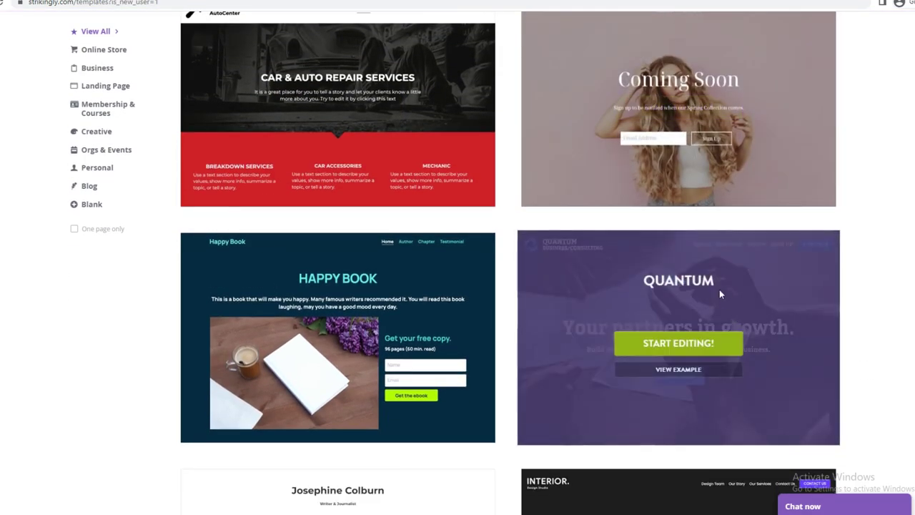
scroll(719, 288, "down", 4)
scroll(557, 278, "down", 1)
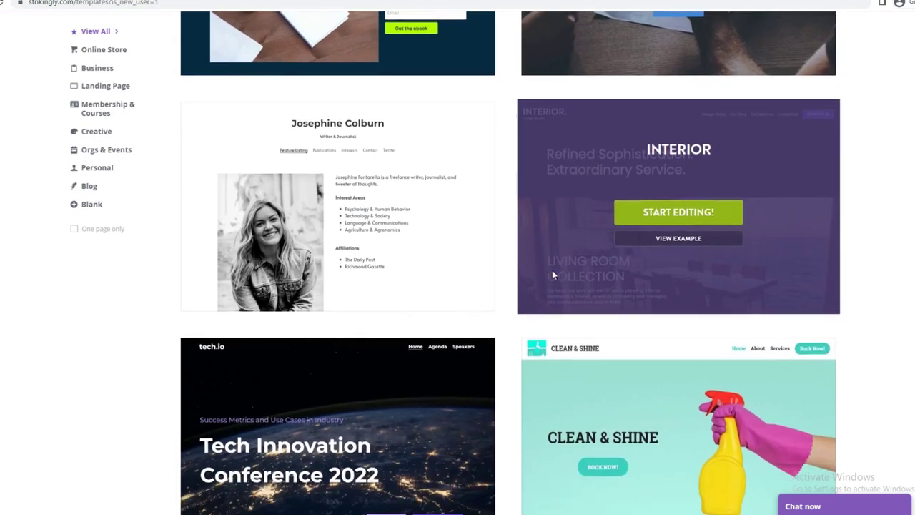
scroll(552, 270, "down", 4)
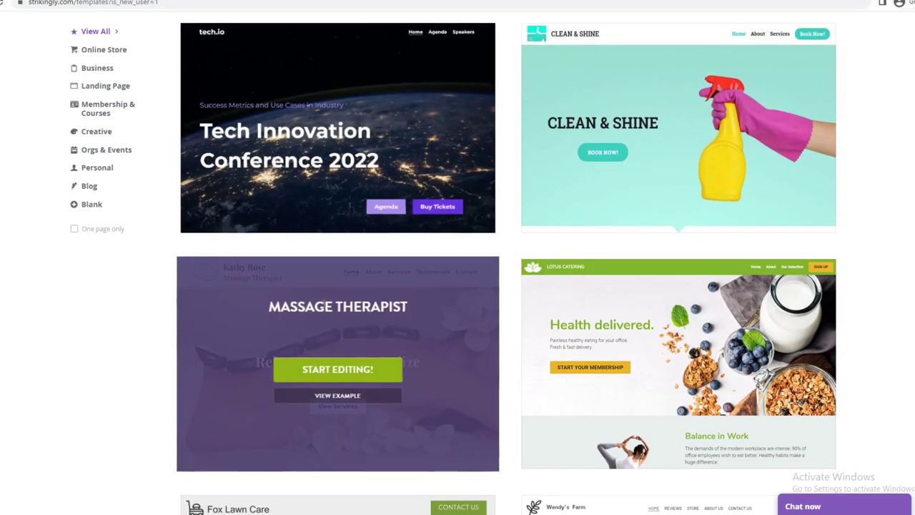
scroll(613, 321, "up", 2)
scroll(612, 394, "down", 3)
scroll(592, 373, "up", 2)
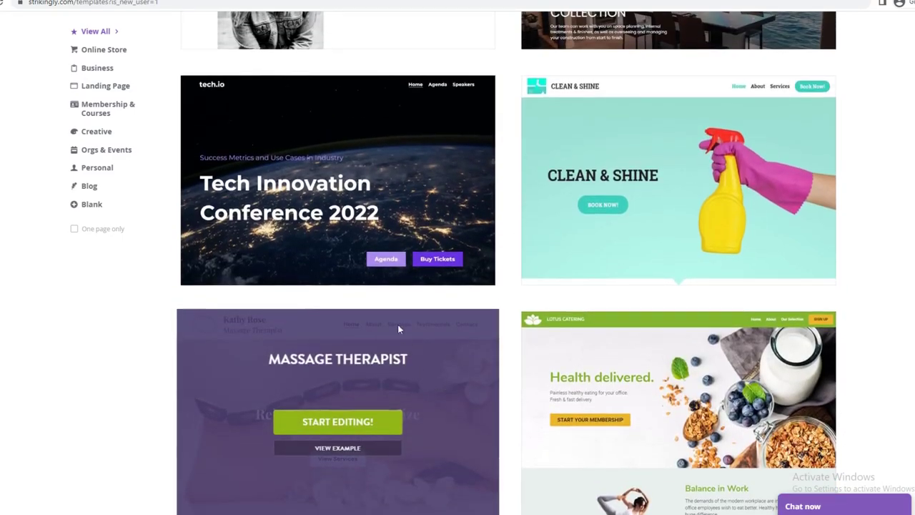
scroll(397, 328, "up", 2)
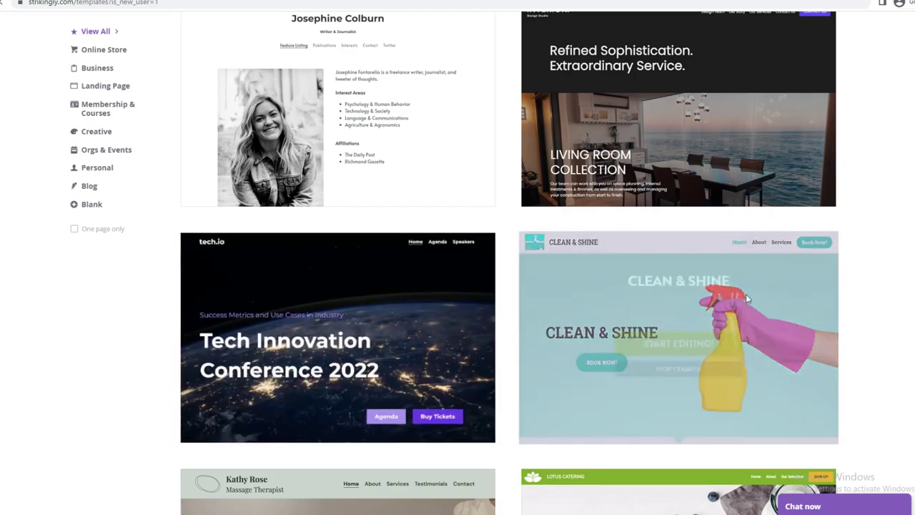
- Start editing the Clean & Shine template and step through every tip of the editor tour
left_click(695, 346)
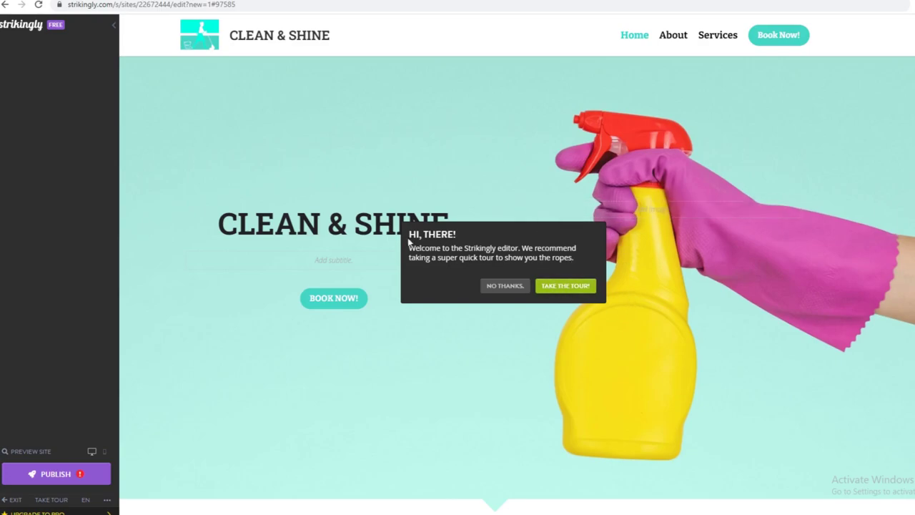
left_click(563, 286)
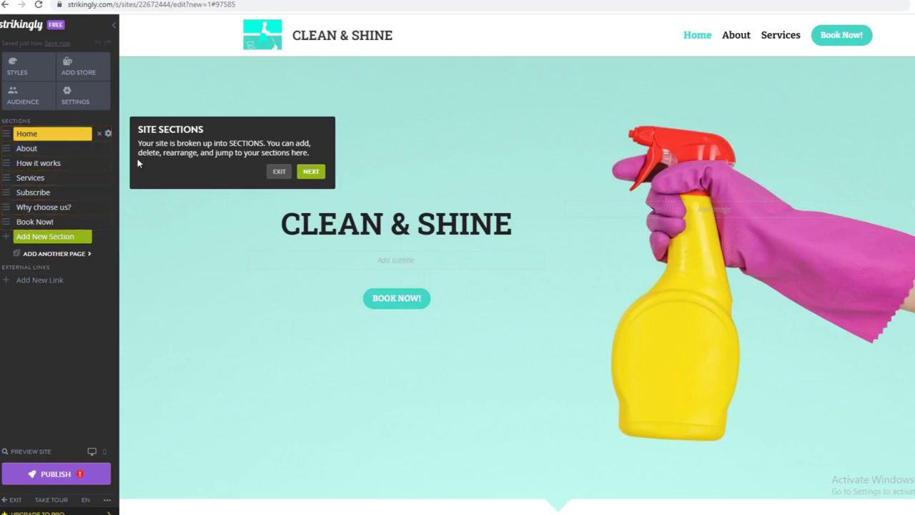
left_click(304, 174)
left_click(312, 296)
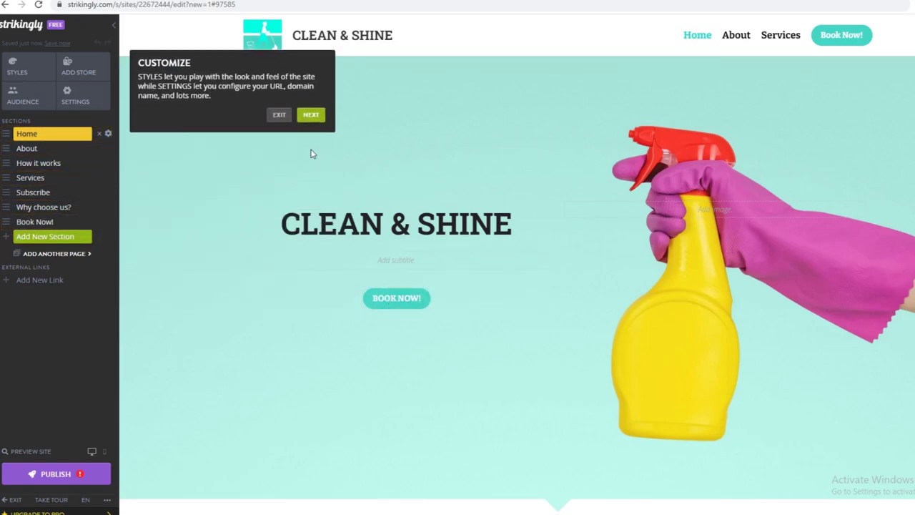
left_click(310, 115)
left_click(311, 493)
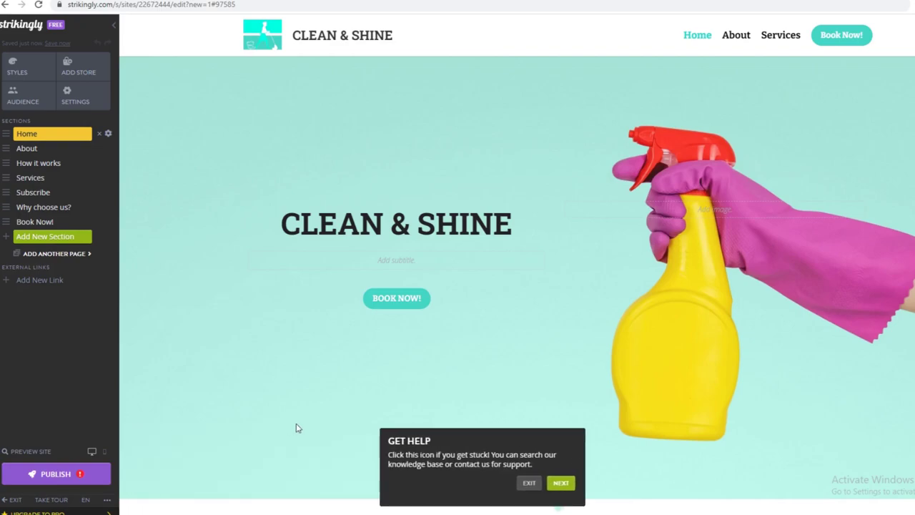
left_click(899, 483)
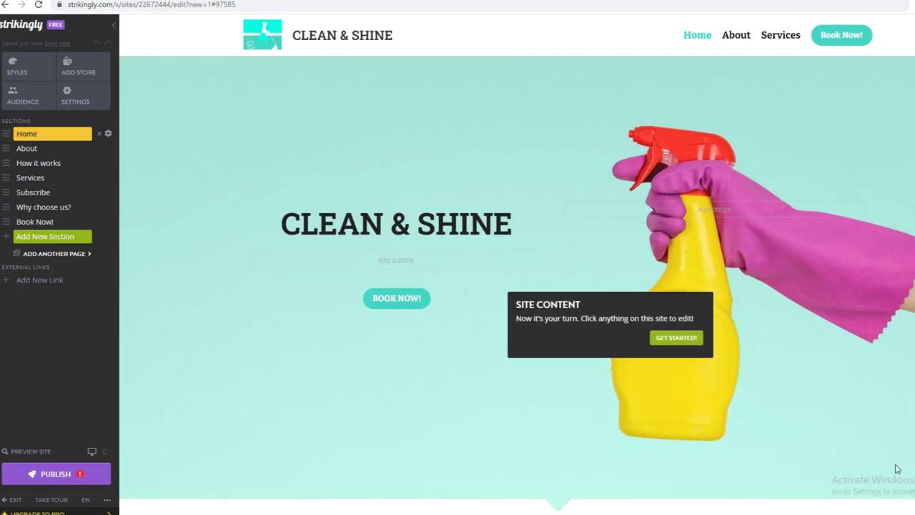
left_click(565, 277)
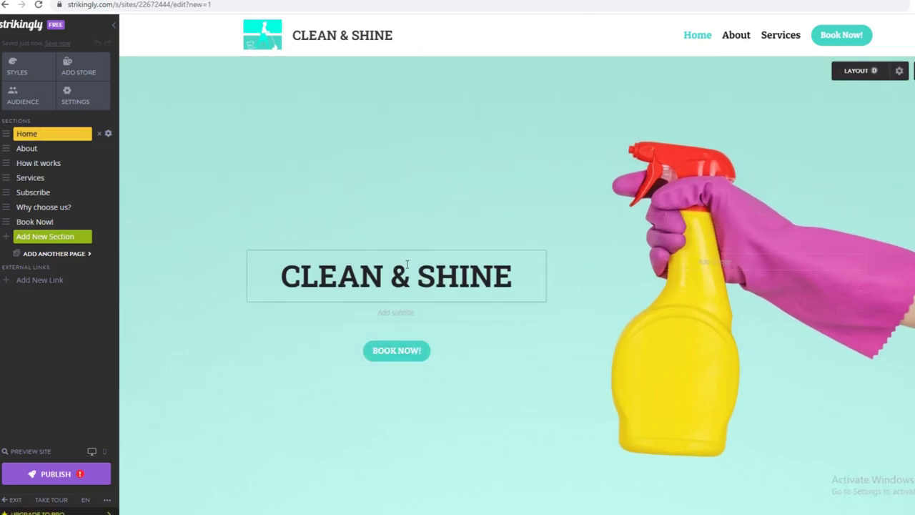
- Replace the hero title 'CLEAN & SHINE' with 'Squeeky clean'
left_click(433, 276)
double_click(487, 279)
left_click_drag(515, 279, 164, 280)
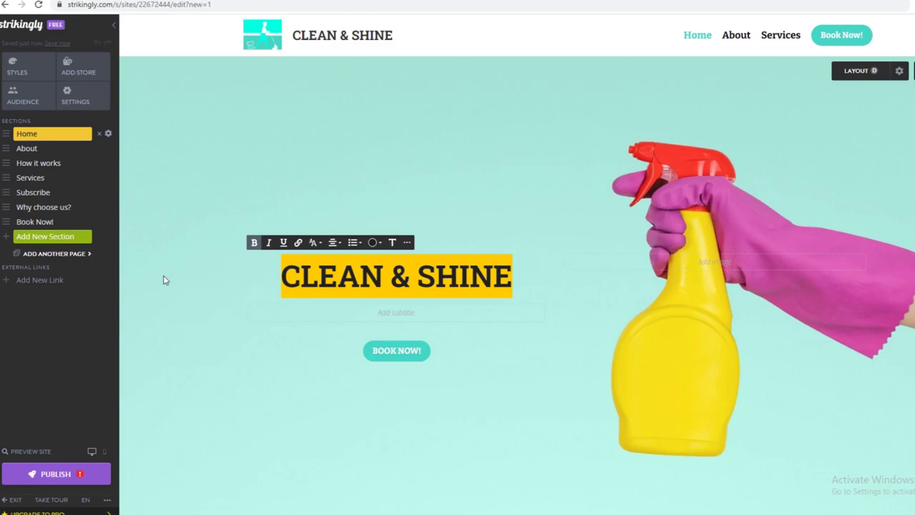
type("Squeeky clean")
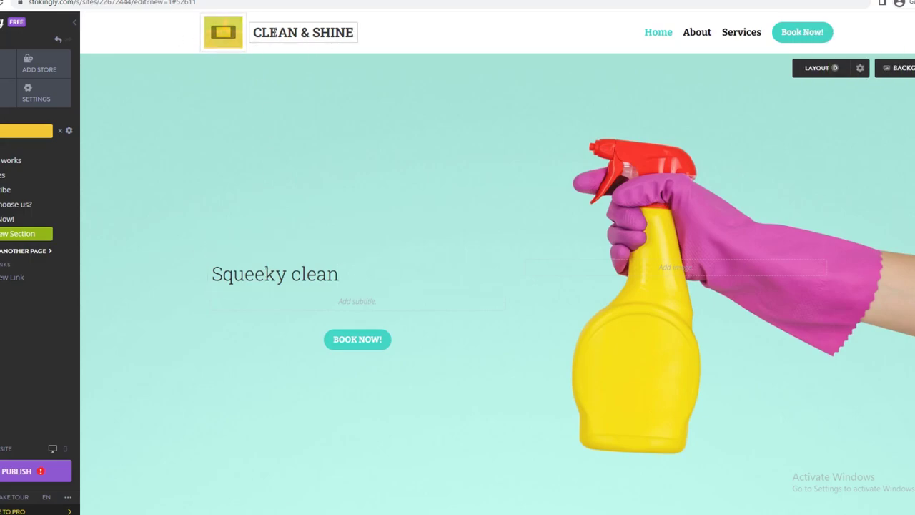
left_click_drag(354, 34, 245, 35)
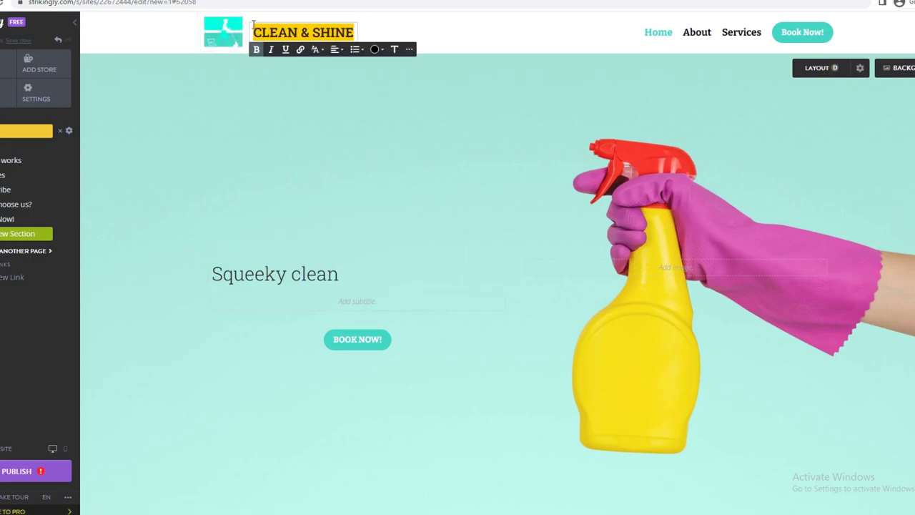
- Paste 'Squeeky clean' into the header title and make it bold
key("ctrl+v")
left_click(458, 142)
left_click(256, 33)
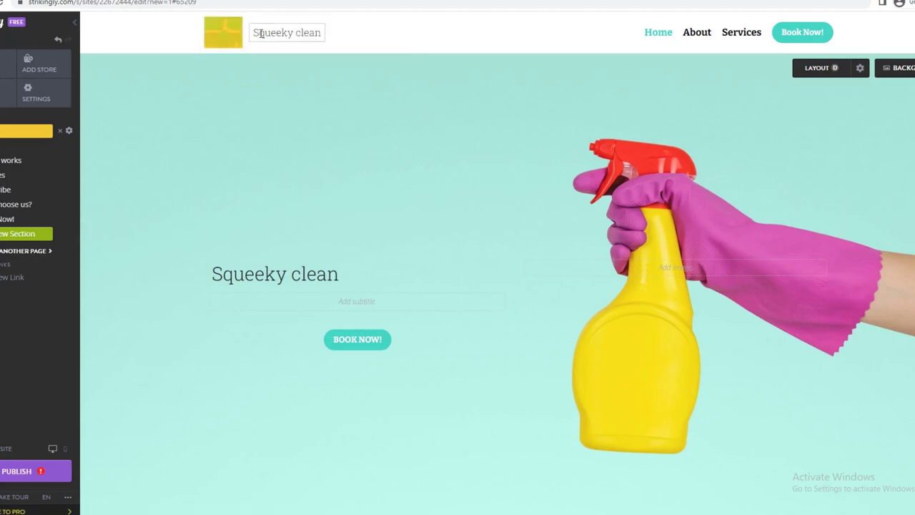
left_click_drag(253, 33, 326, 31)
left_click(257, 48)
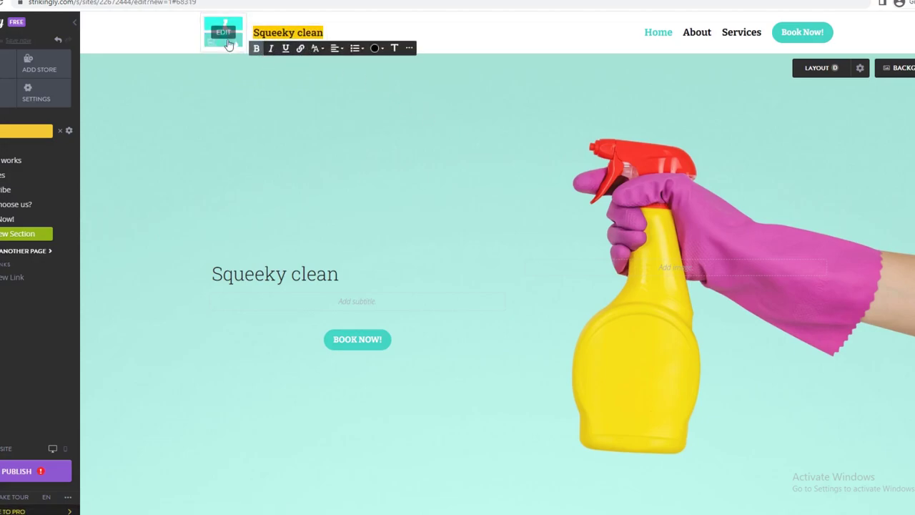
left_click(273, 49)
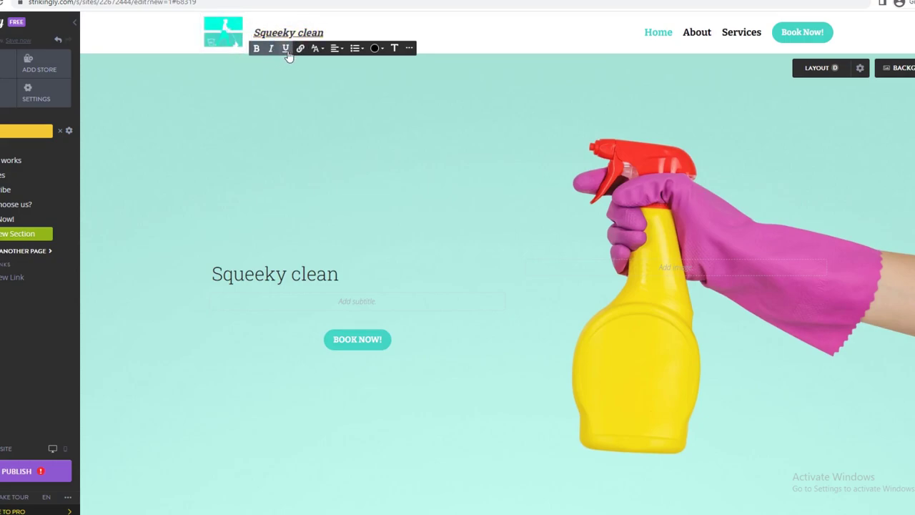
left_click(271, 49)
- Set the header title to Heading 2 size and a light teal colour
left_click(321, 49)
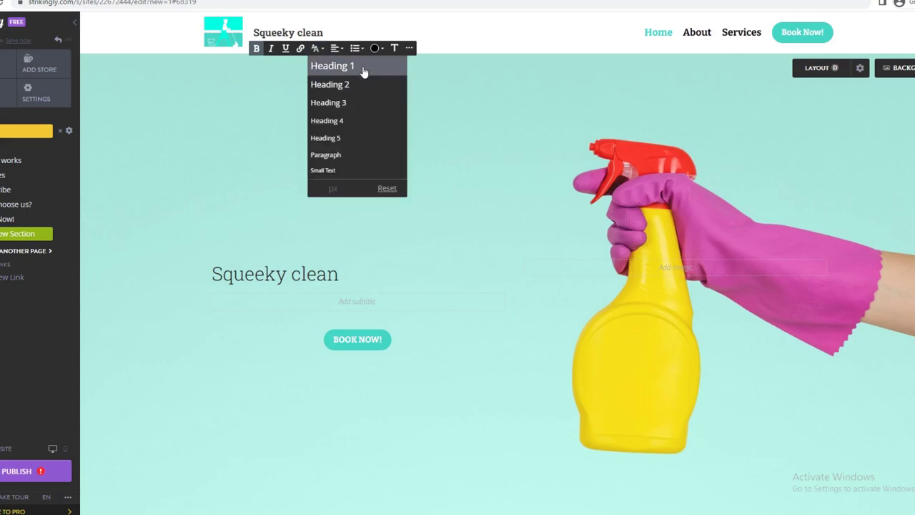
left_click(361, 70)
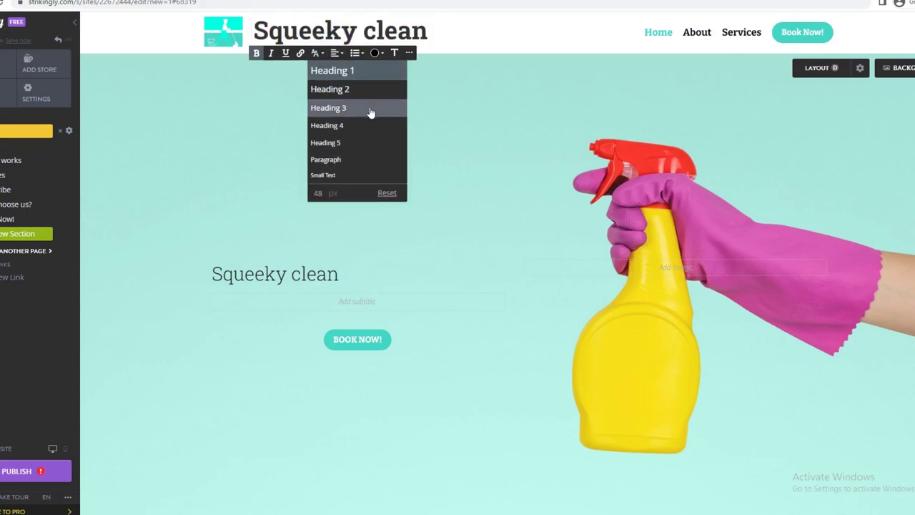
left_click(372, 108)
left_click(343, 83)
left_click(375, 47)
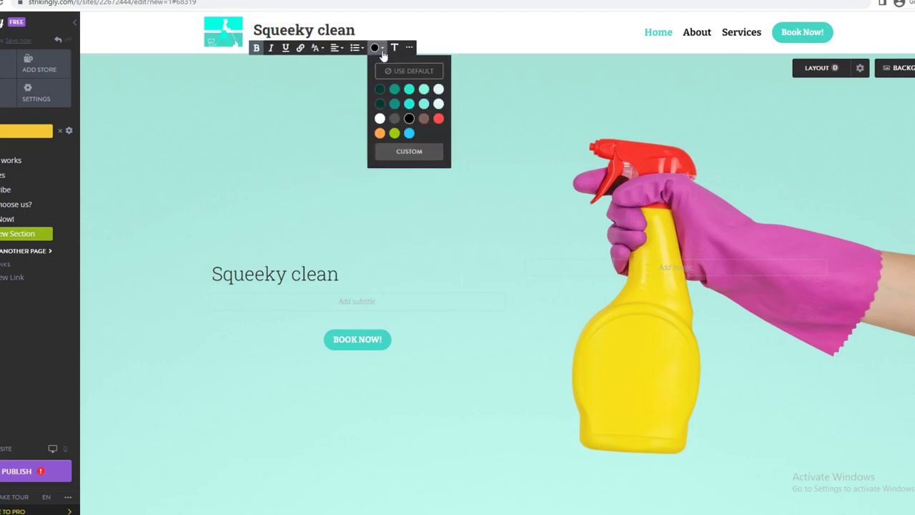
left_click(410, 104)
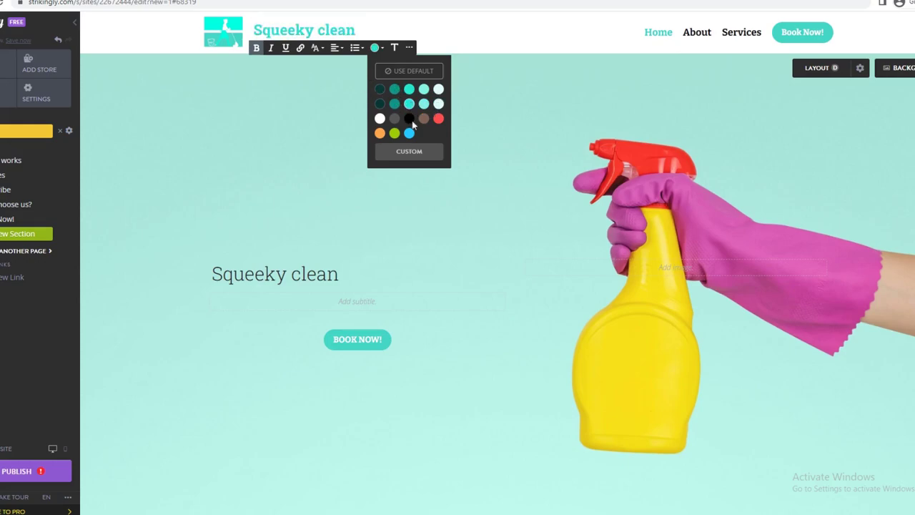
left_click(380, 119)
left_click(394, 134)
left_click(423, 105)
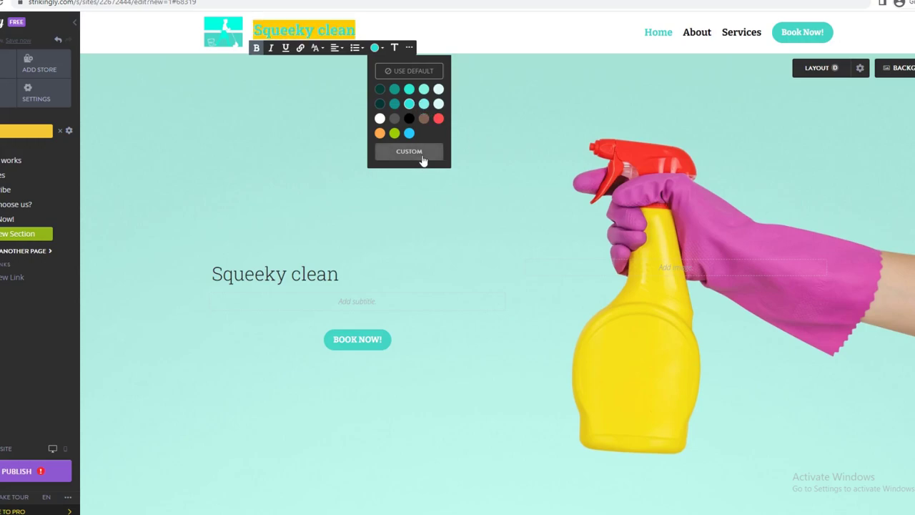
- In Styles, switch the site's Title font from Roboto Slab to Archivo Narrow
left_click(394, 47)
left_click(377, 62)
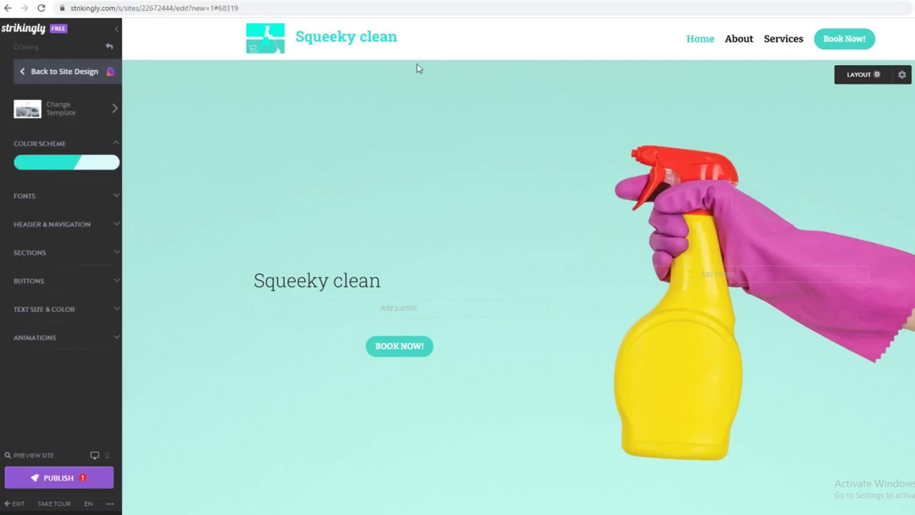
left_click(71, 172)
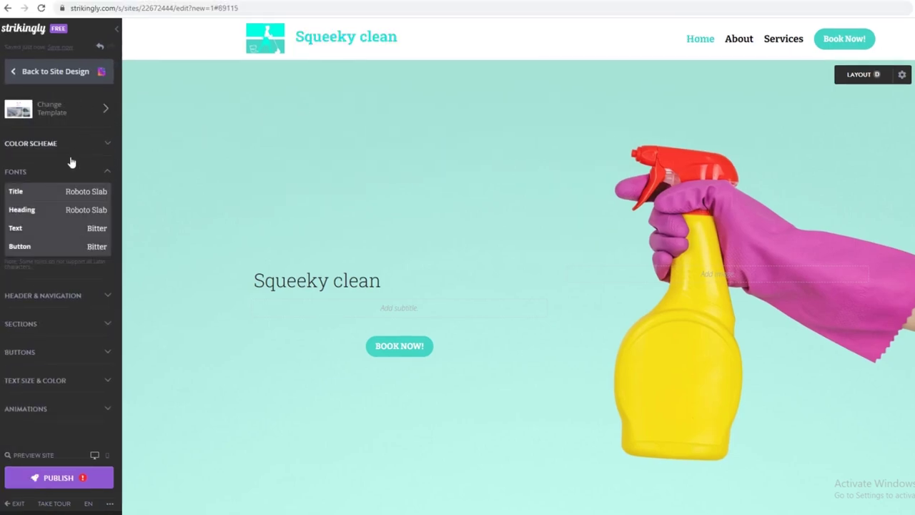
left_click(62, 193)
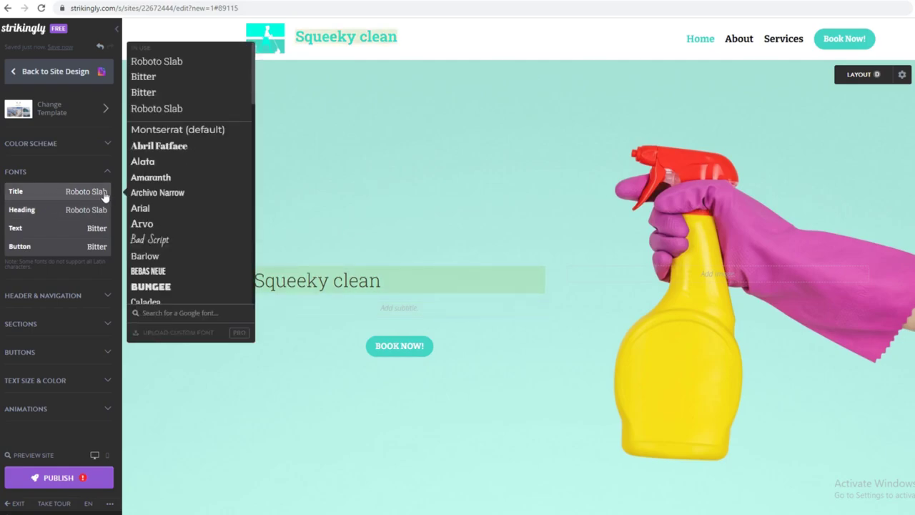
mouse_move(157, 199)
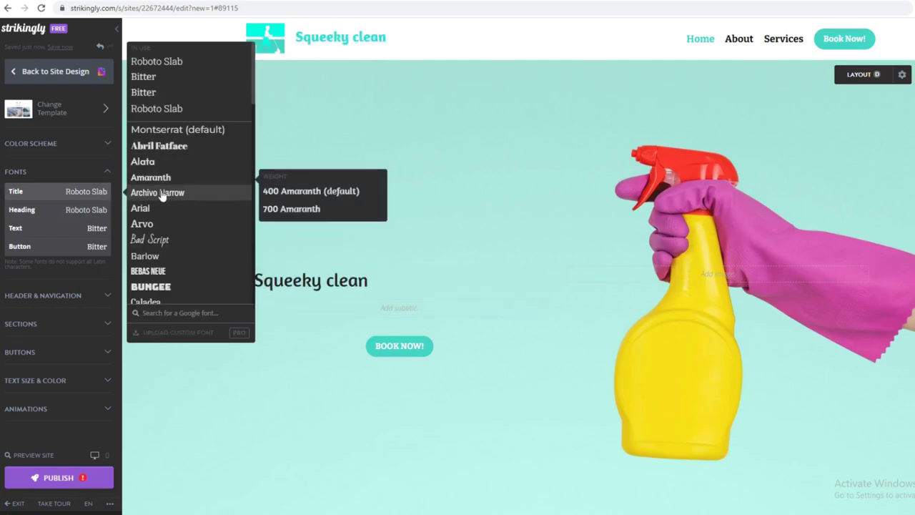
left_click(165, 192)
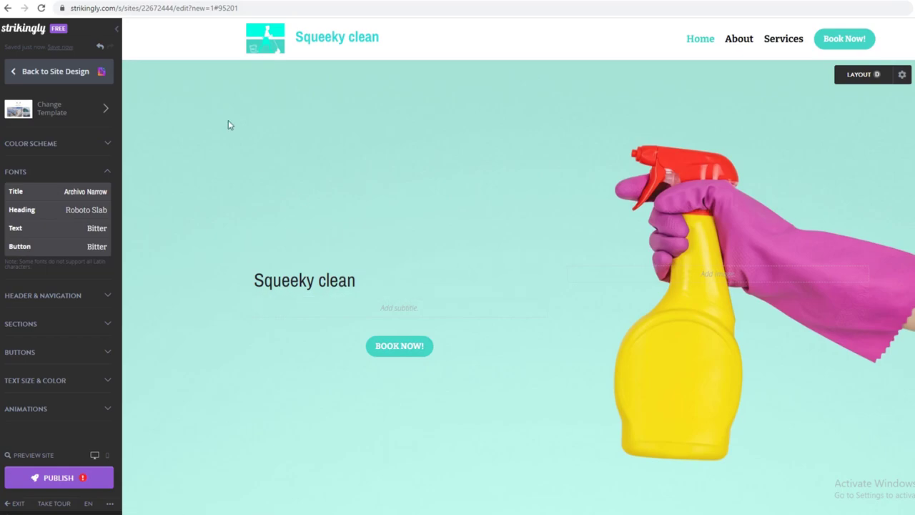
left_click(13, 76)
- Make the hero title 'Squeeky clean' bold at Heading 1 size
left_click_drag(363, 286, 245, 283)
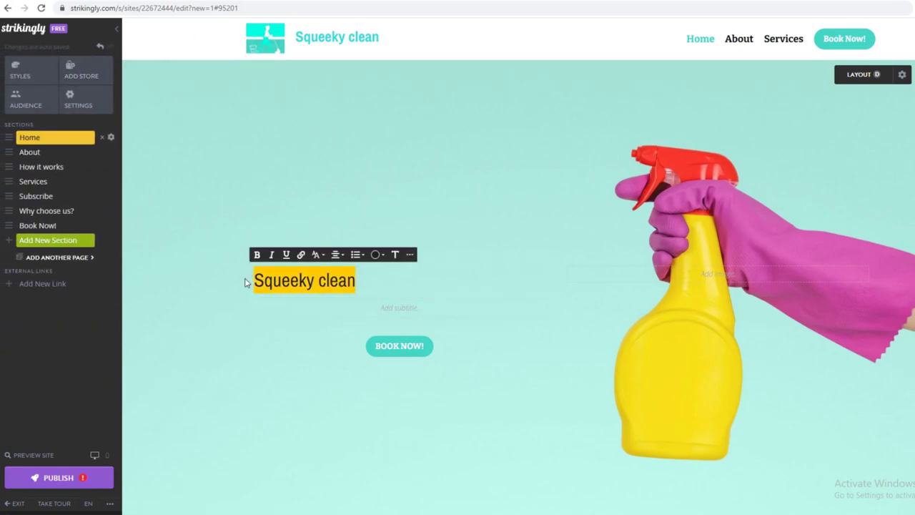
left_click(257, 254)
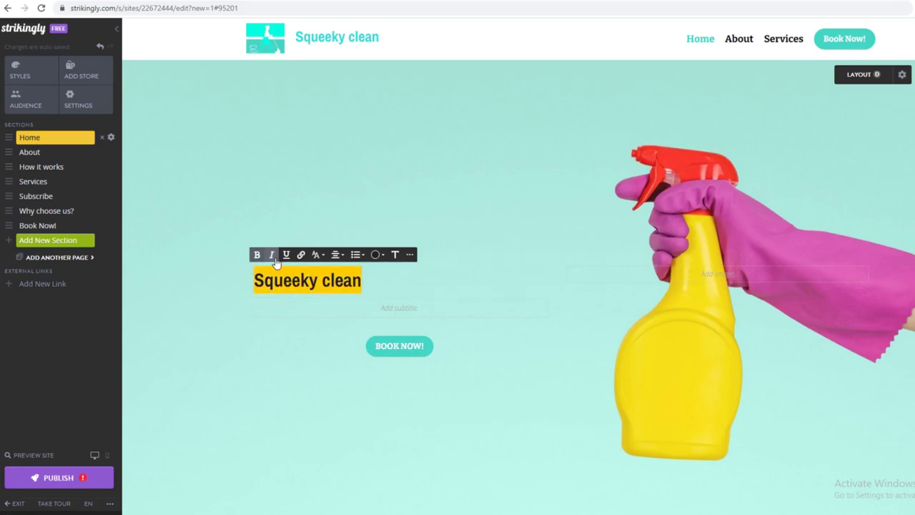
left_click(318, 255)
left_click(341, 294)
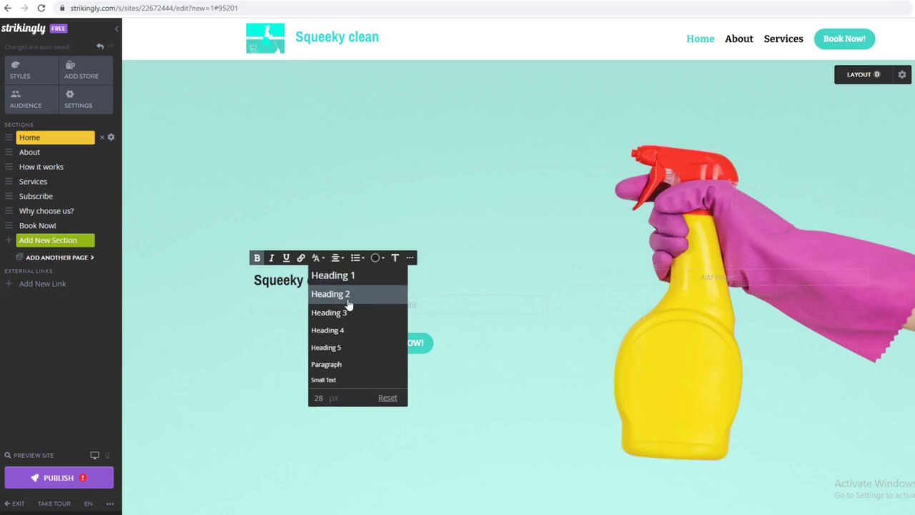
left_click(344, 309)
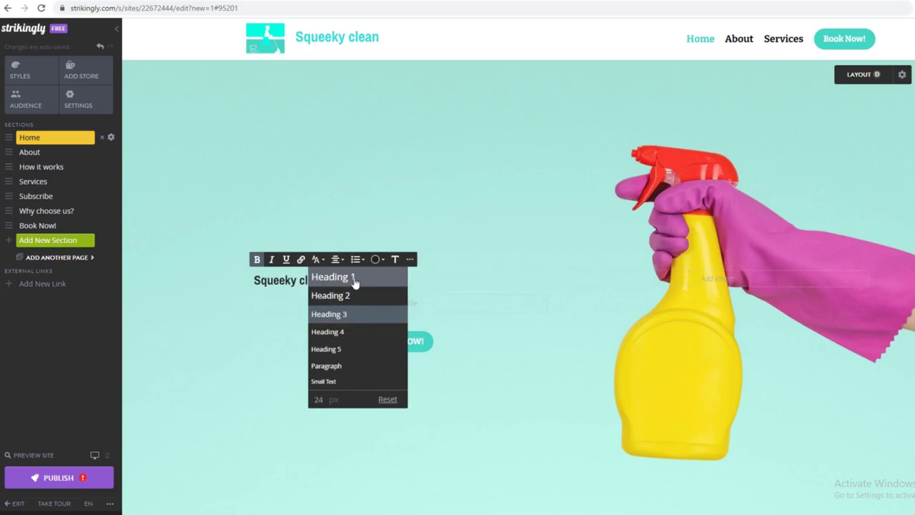
left_click(352, 279)
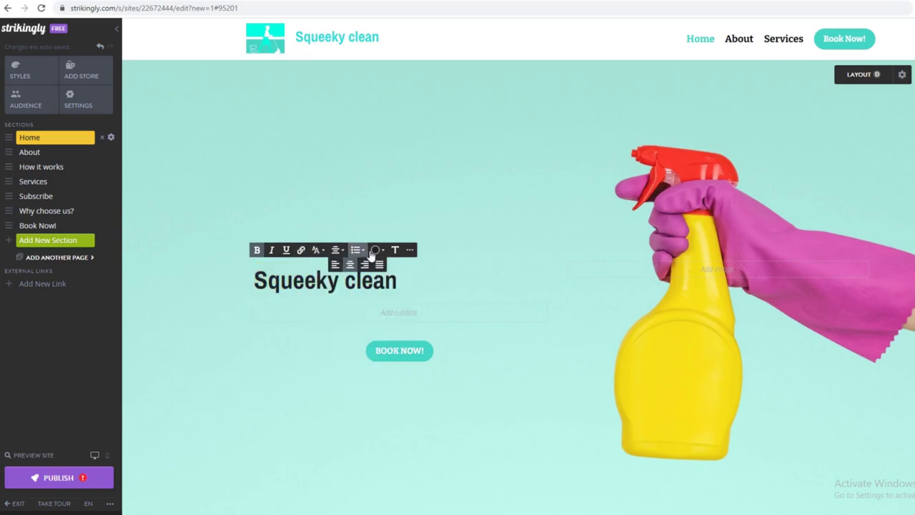
- Set the hero title's text colour to white
left_click(377, 249)
left_click(409, 291)
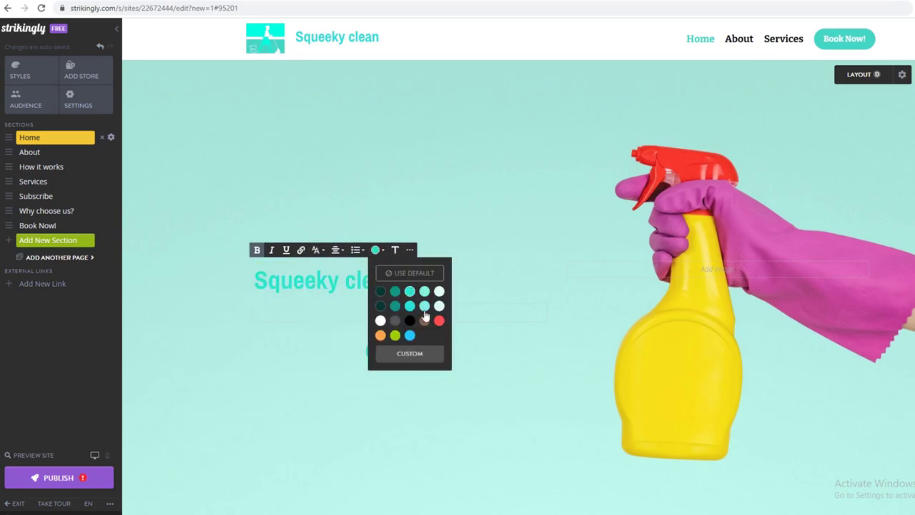
left_click(439, 305)
left_click(380, 321)
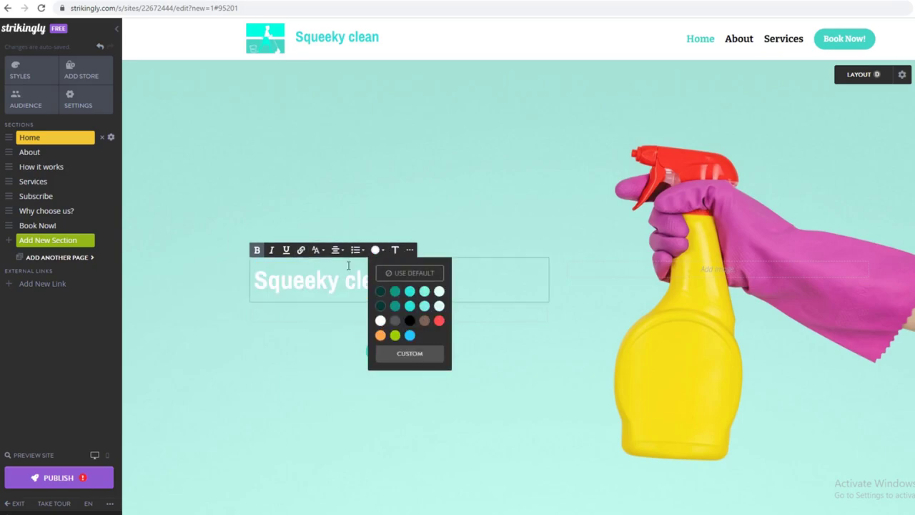
left_click(394, 262)
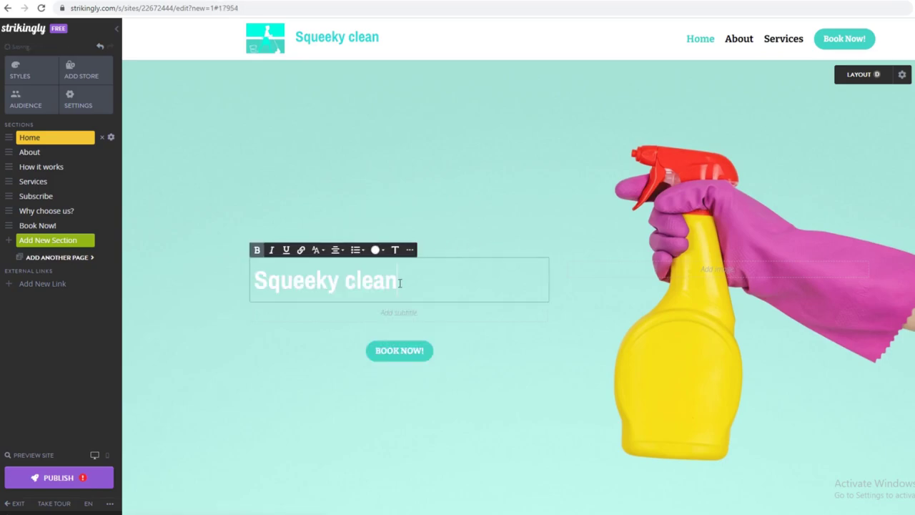
triple_click(399, 283)
left_click(409, 250)
left_click(449, 213)
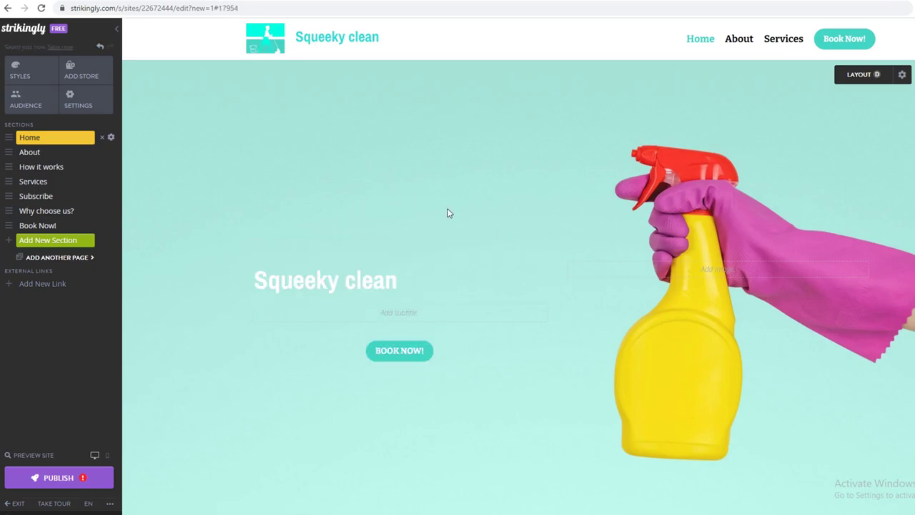
left_click(402, 284)
left_click_drag(402, 284, 253, 284)
key("ctrl+c")
left_click(395, 252)
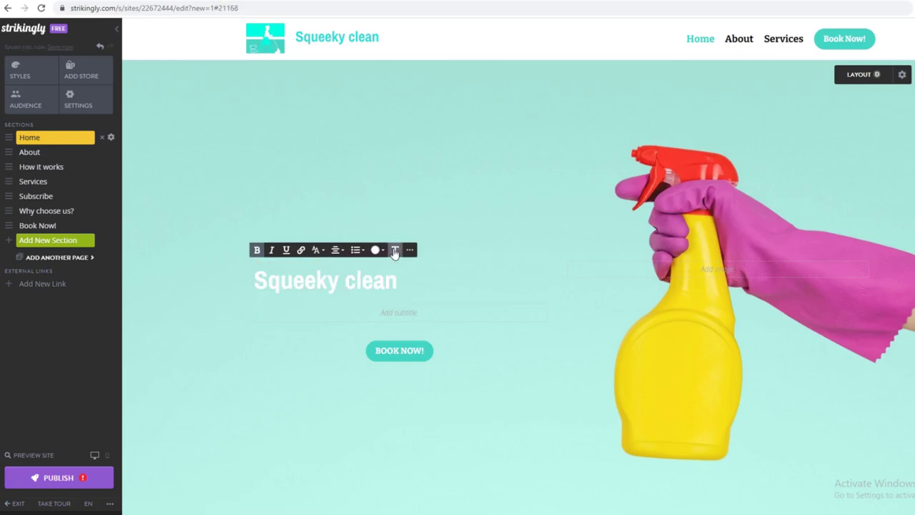
left_click(103, 193)
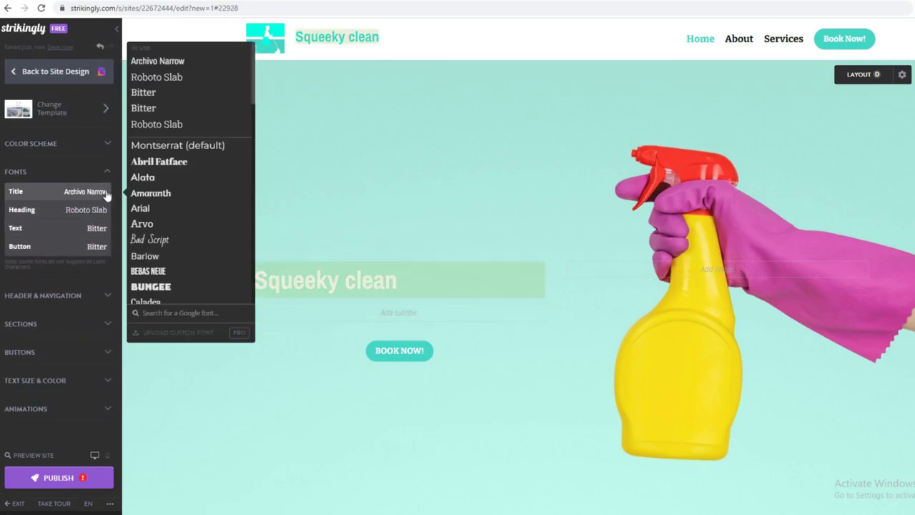
left_click(96, 196)
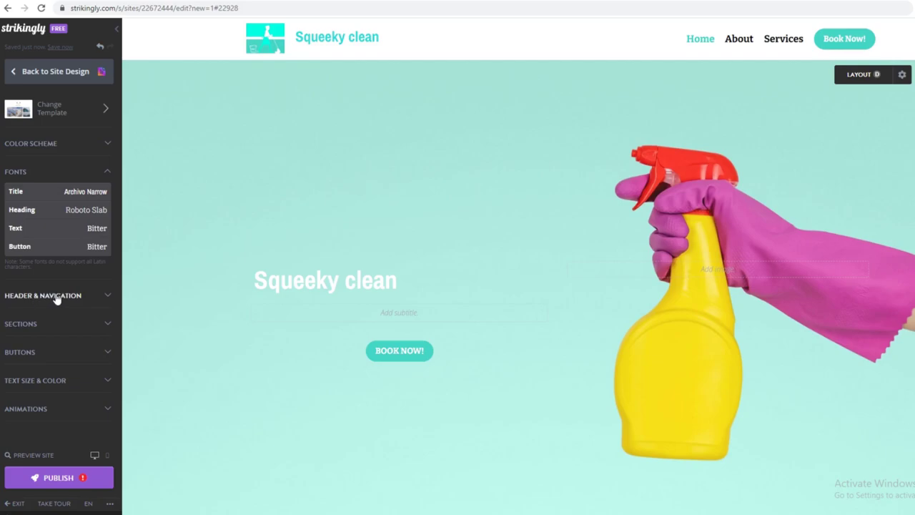
left_click(16, 73)
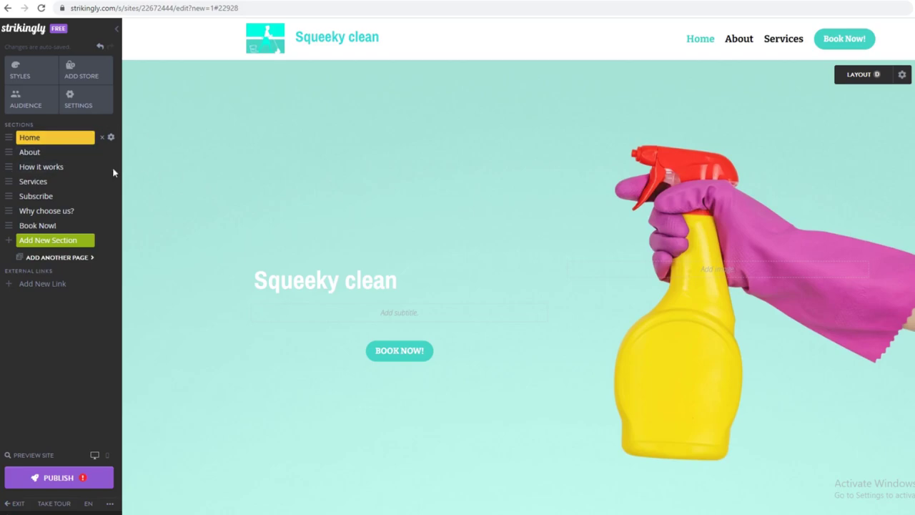
- In the About section, change the signature '~ CLEAN & SHINE' to '~ Squeeky clean'
left_click(84, 153)
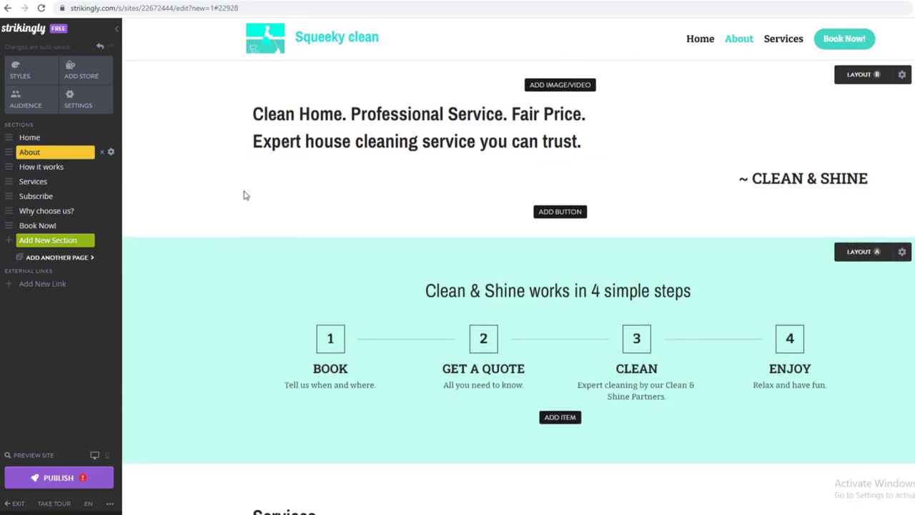
left_click(243, 194)
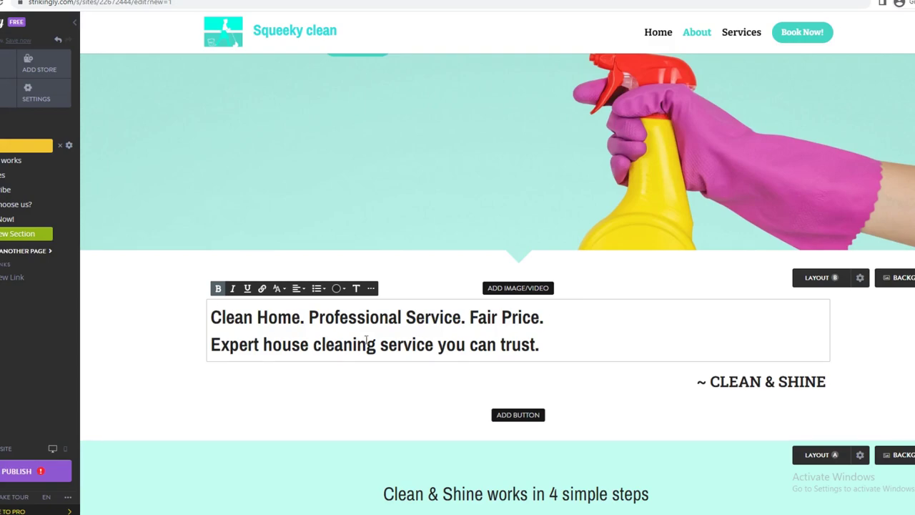
scroll(655, 355, "down", 1)
scroll(508, 386, "up", 2)
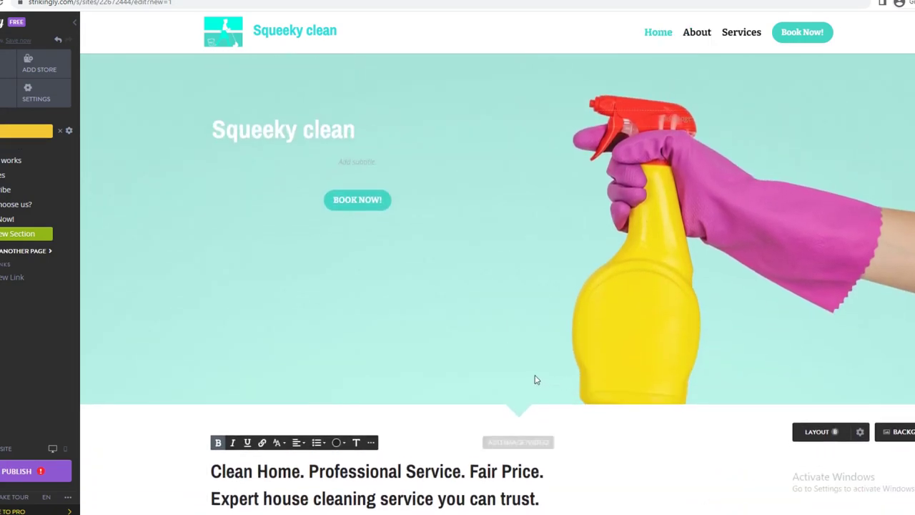
scroll(535, 380, "up", 1)
scroll(403, 317, "down", 2)
scroll(566, 286, "up", 1)
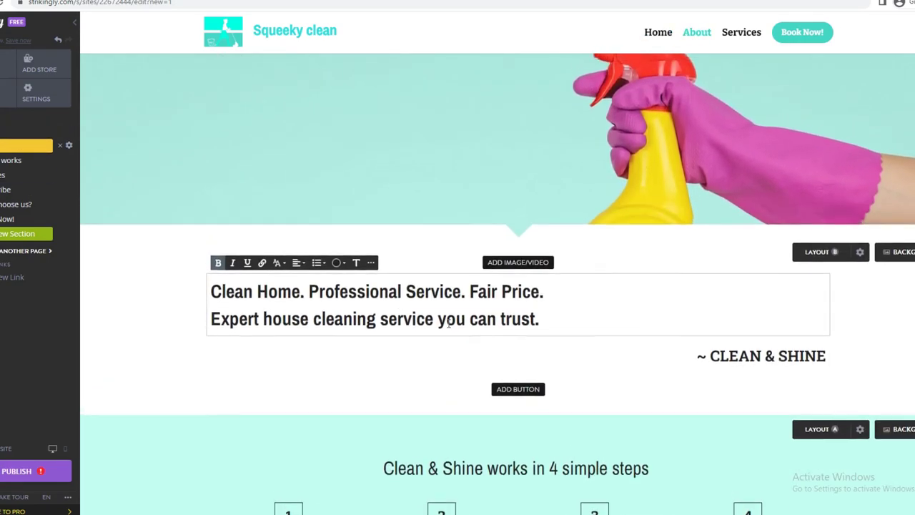
scroll(566, 153, "down", 2)
left_click(750, 224)
left_click_drag(826, 224, 713, 227)
key("ctrl+v")
left_click(707, 265)
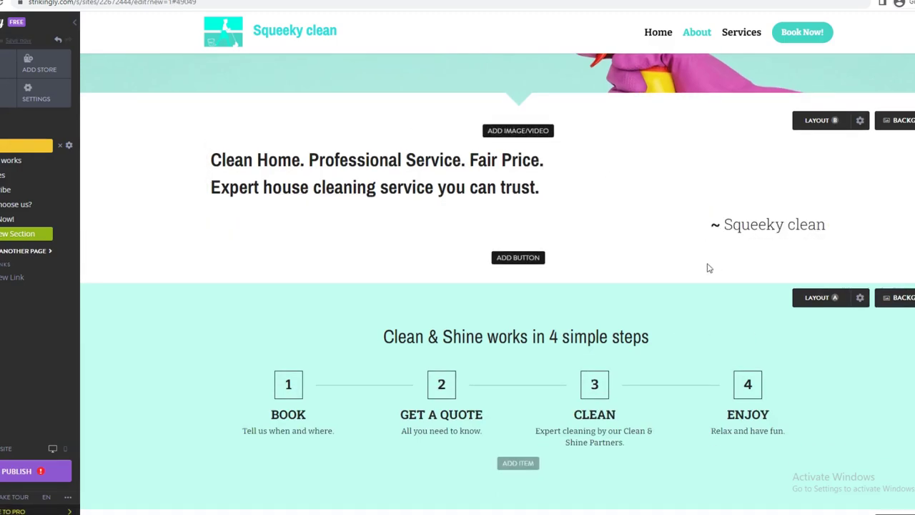
- Add a button labelled 'Submit' with Web link type and save it
left_click(523, 259)
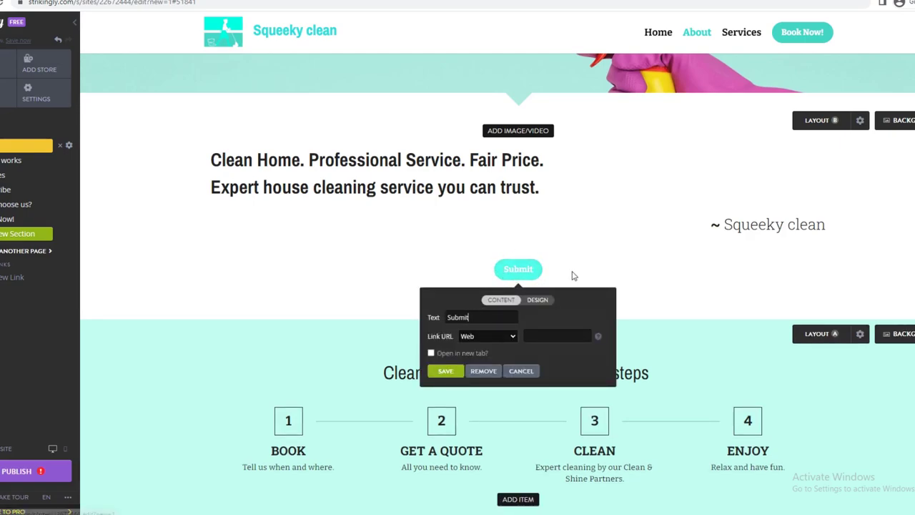
type("G")
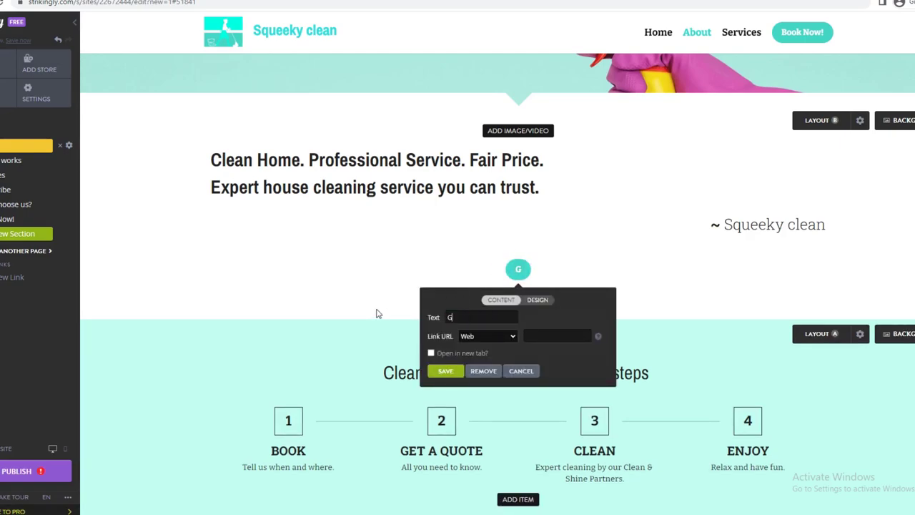
key("BackSpace")
key("BackSpace")
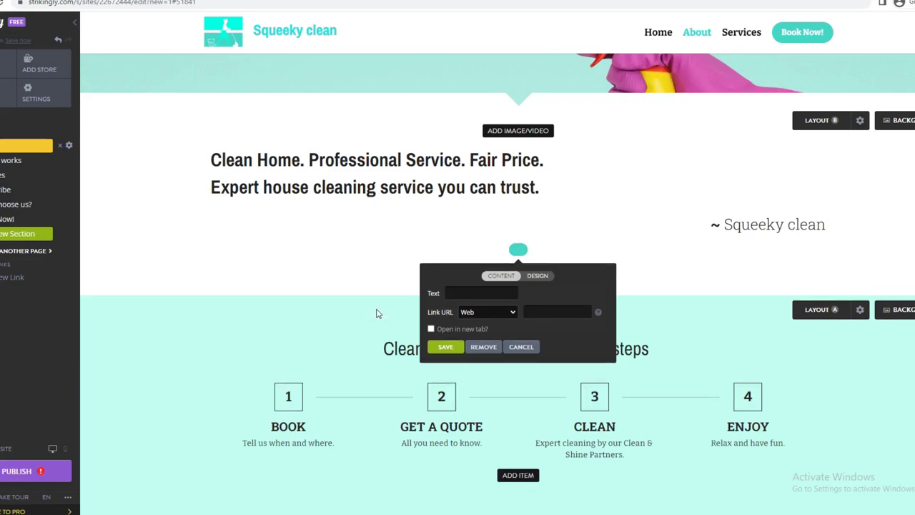
type("Submit")
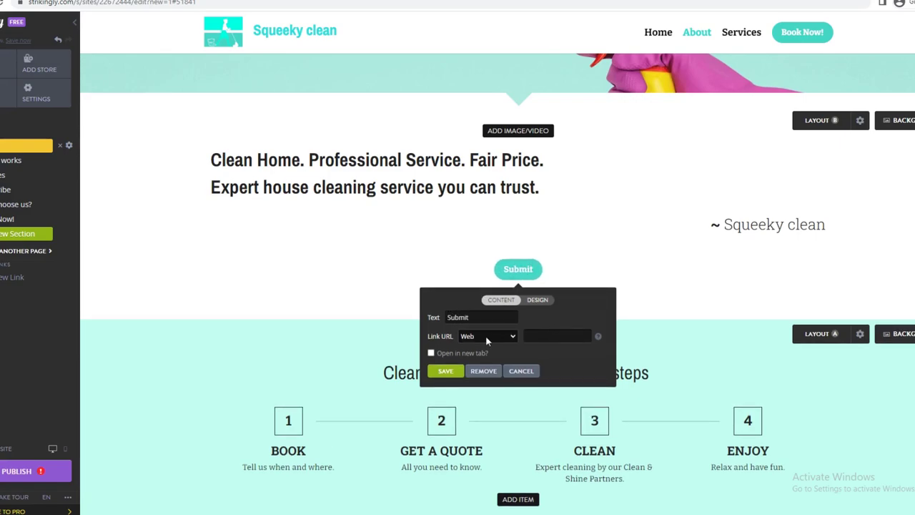
left_click(485, 337)
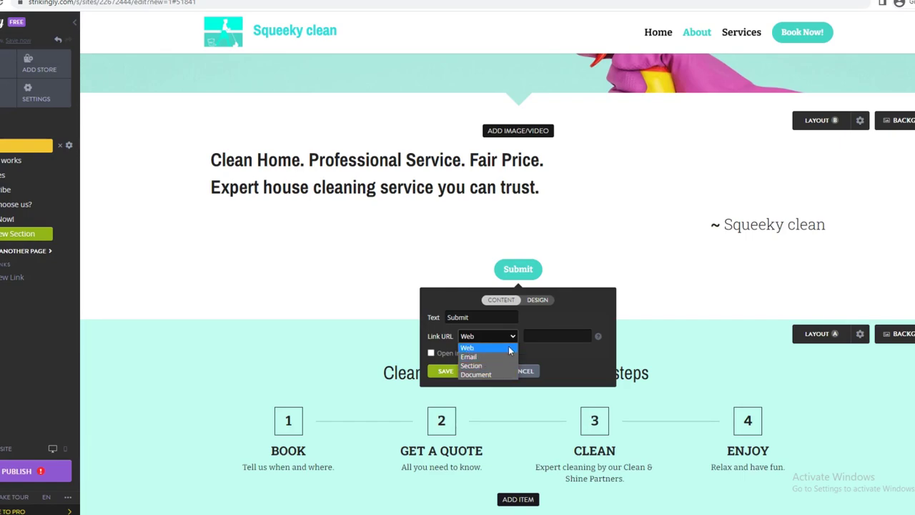
left_click(504, 349)
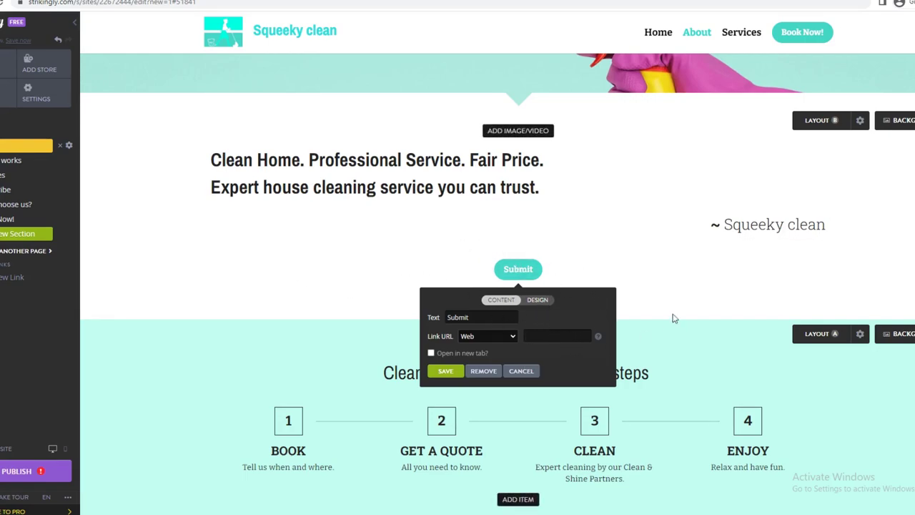
left_click(445, 371)
scroll(586, 335, "down", 2)
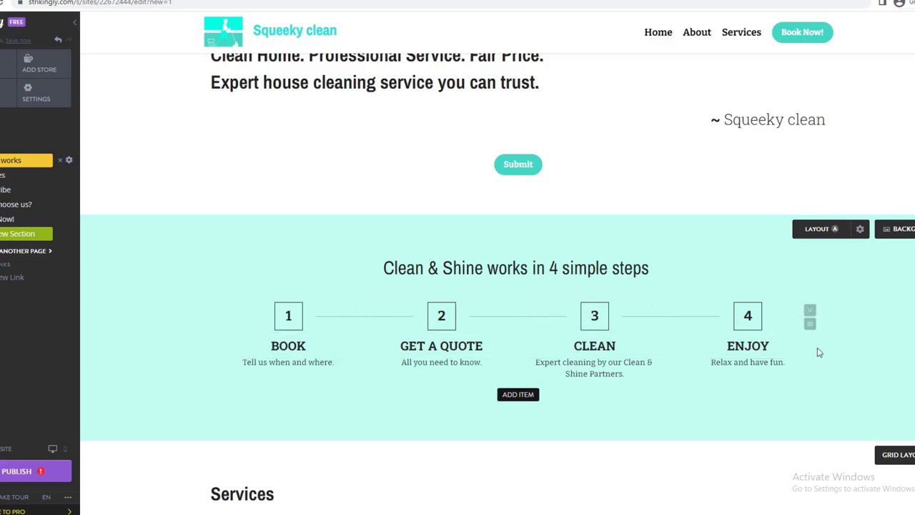
scroll(817, 351, "down", 4)
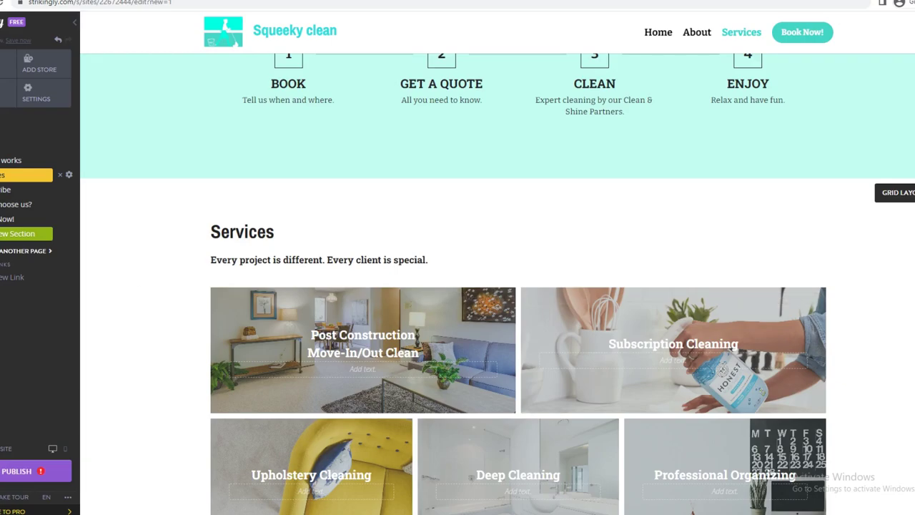
scroll(164, 204, "down", 2)
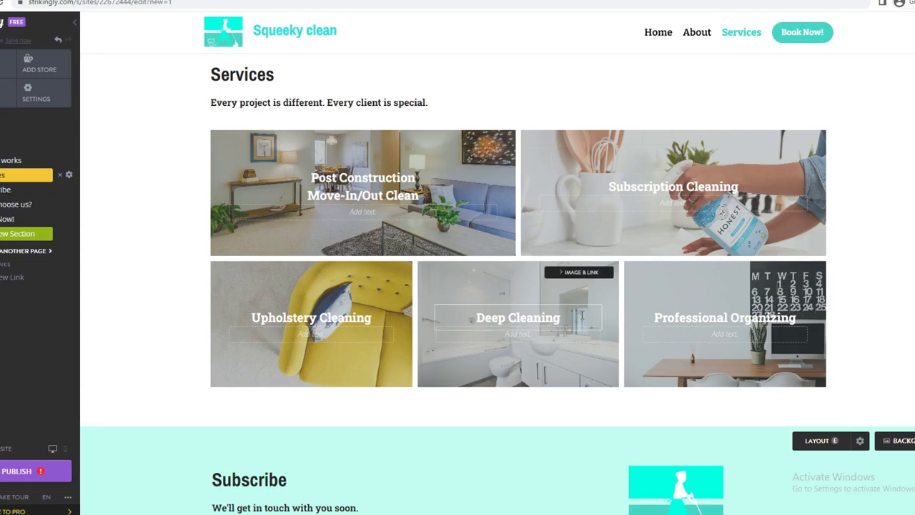
scroll(641, 265, "down", 1)
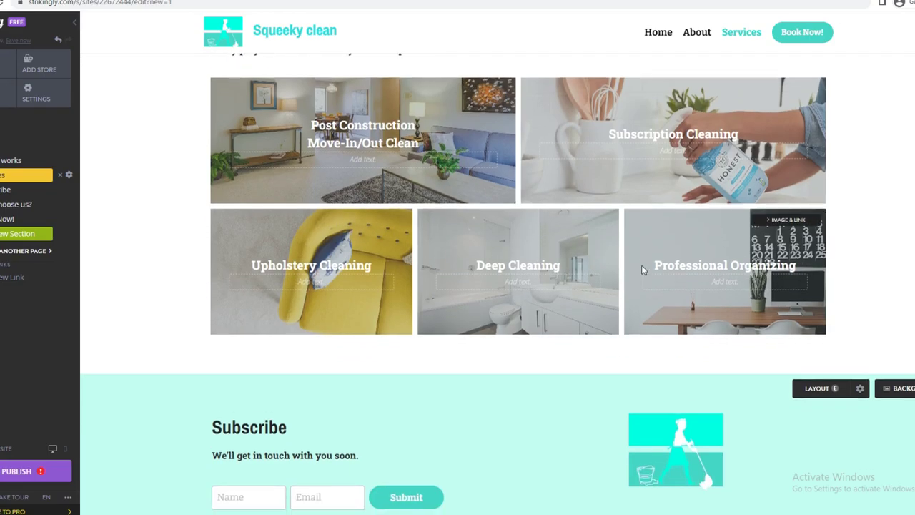
scroll(636, 261, "up", 1)
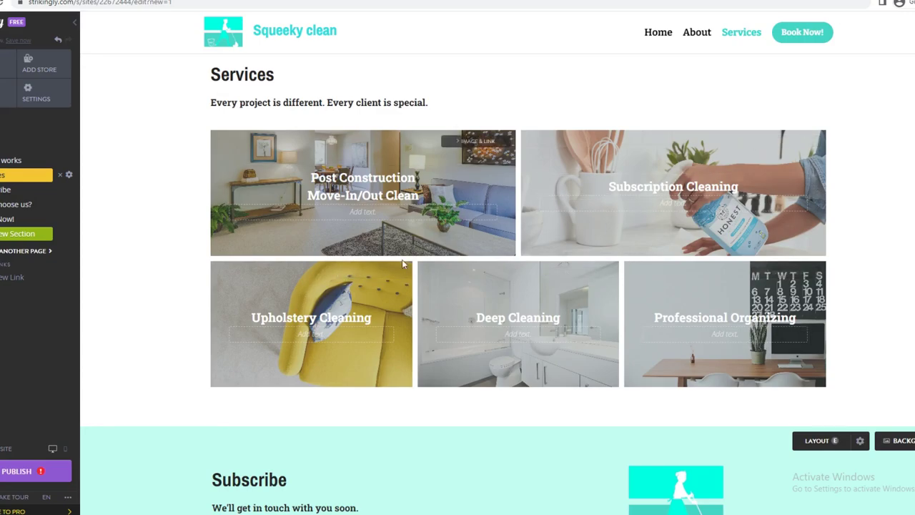
scroll(240, 265, "down", 3)
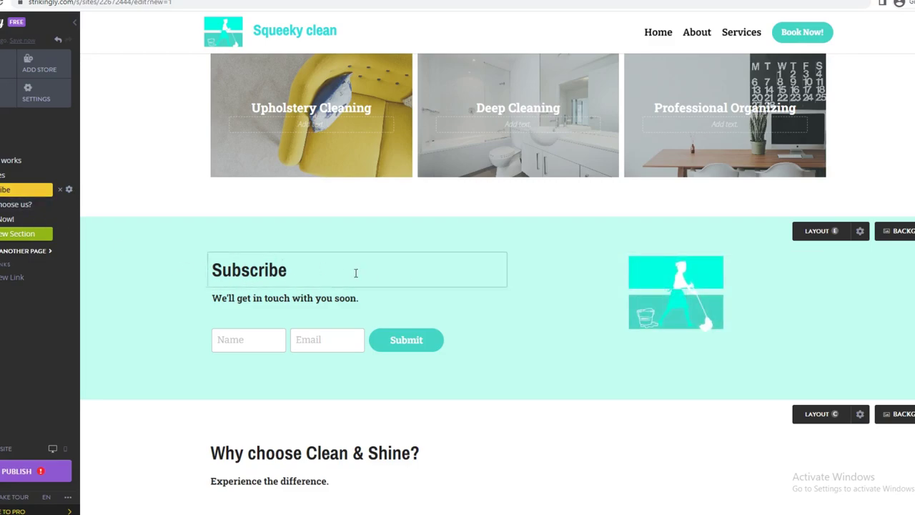
left_click_drag(326, 271, 142, 266)
left_click(143, 267)
left_click(397, 302)
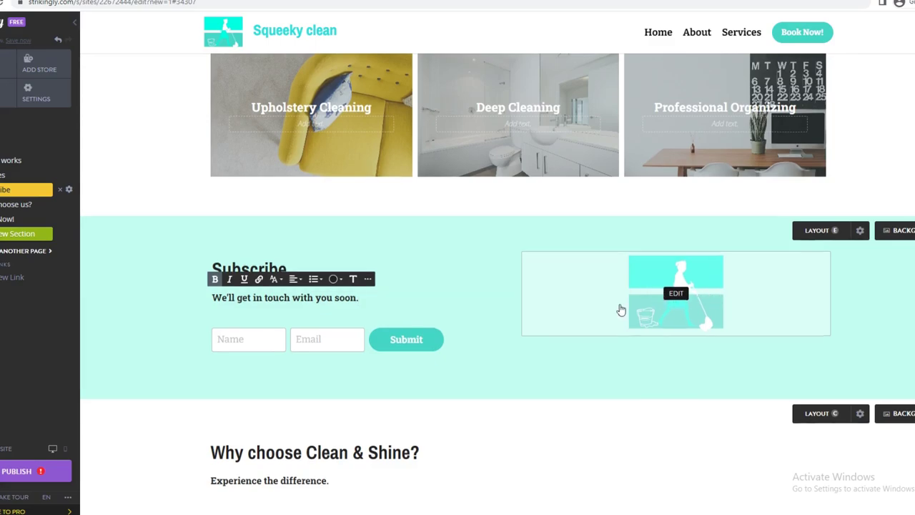
scroll(619, 310, "down", 2)
scroll(159, 303, "down", 2)
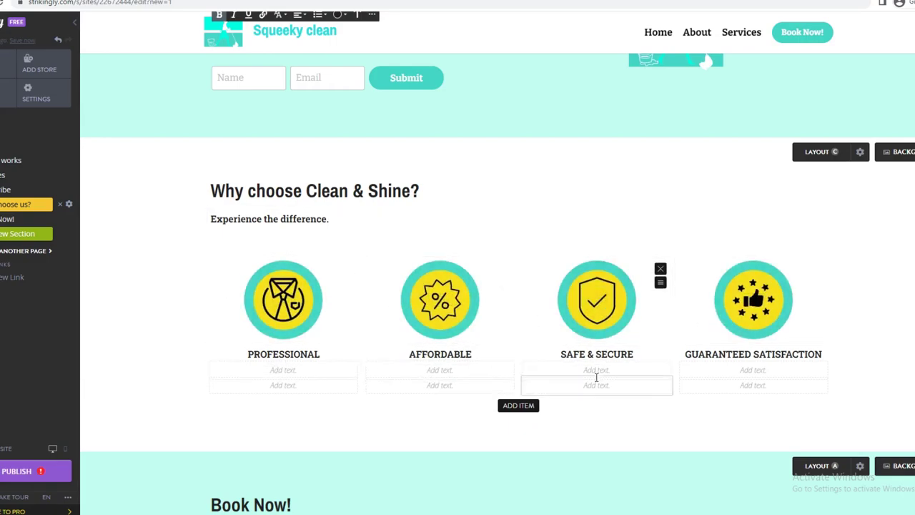
scroll(351, 217, "down", 3)
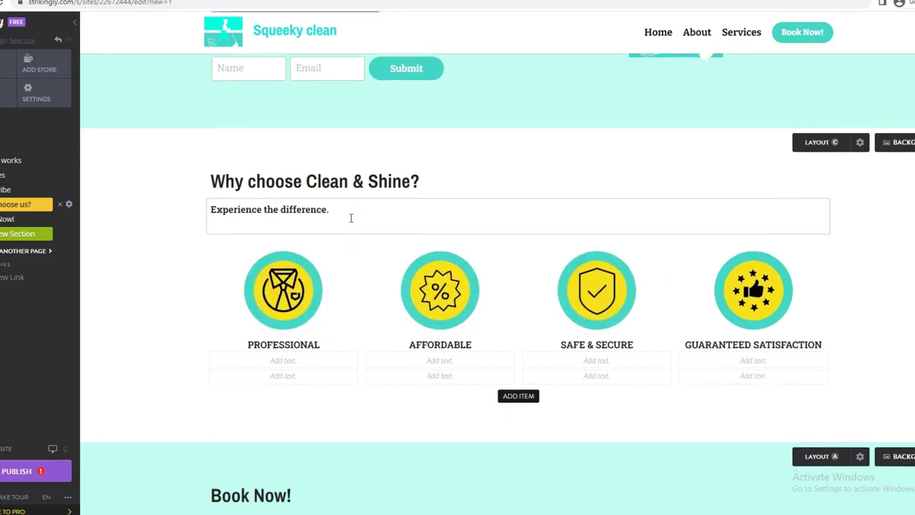
scroll(371, 327, "down", 3)
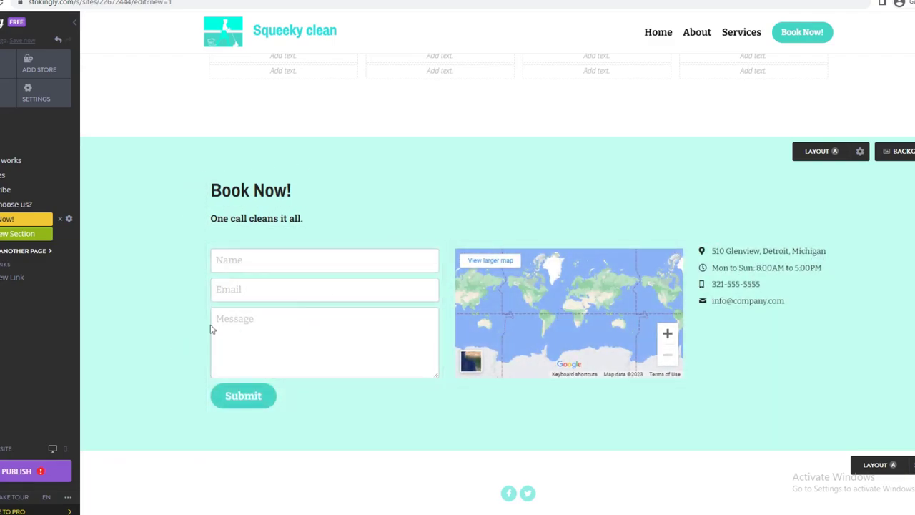
scroll(426, 286, "down", 1)
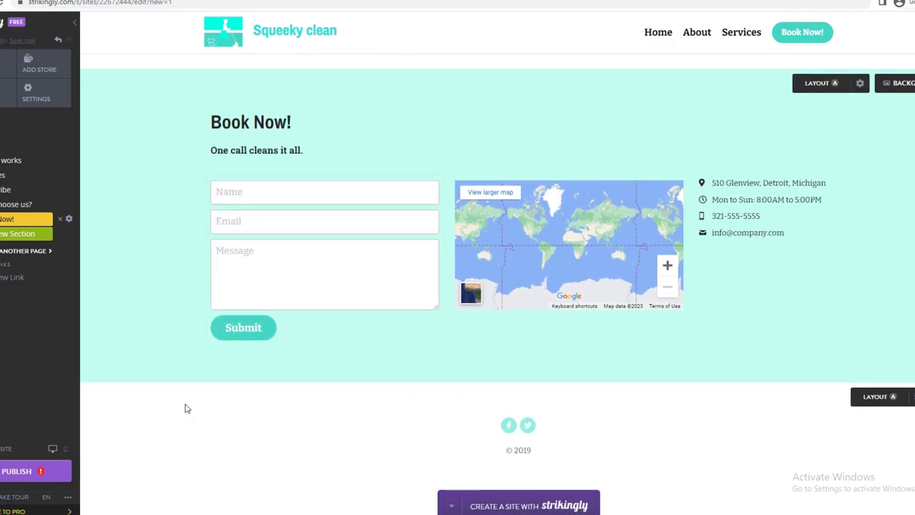
left_click(65, 449)
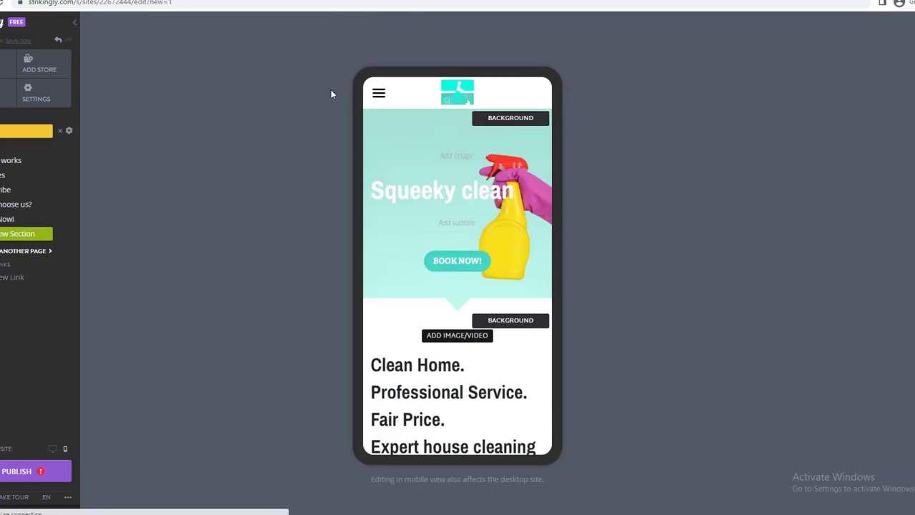
scroll(430, 280, "down", 3)
scroll(430, 280, "down", 5)
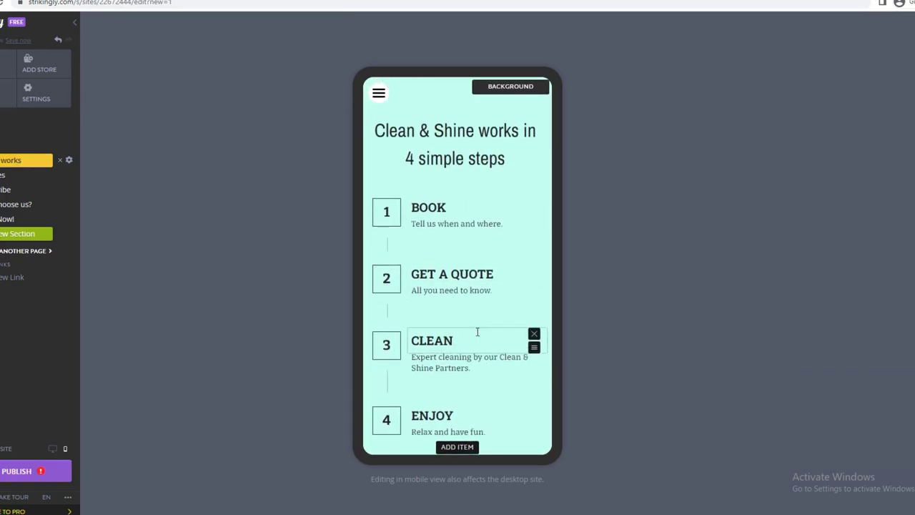
scroll(482, 350, "up", 3)
scroll(482, 350, "down", 4)
left_click(53, 449)
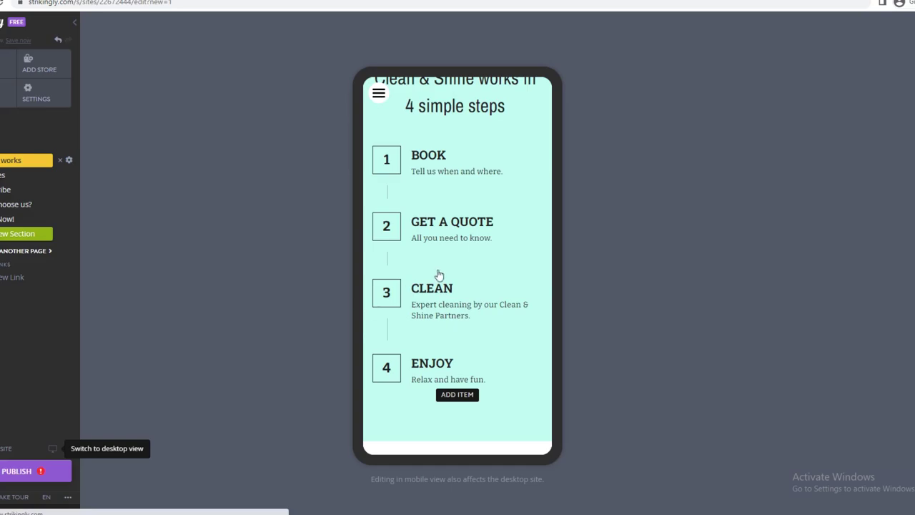
scroll(180, 306, "down", 6)
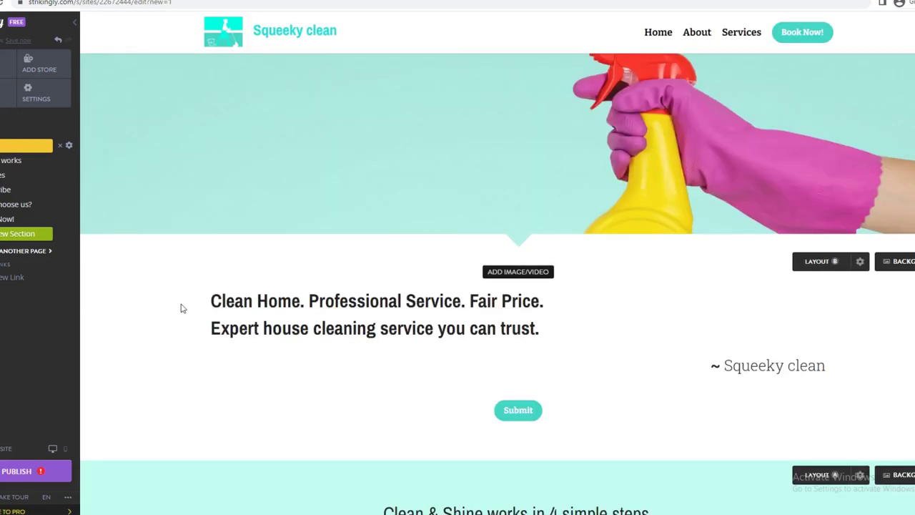
scroll(365, 266, "down", 10)
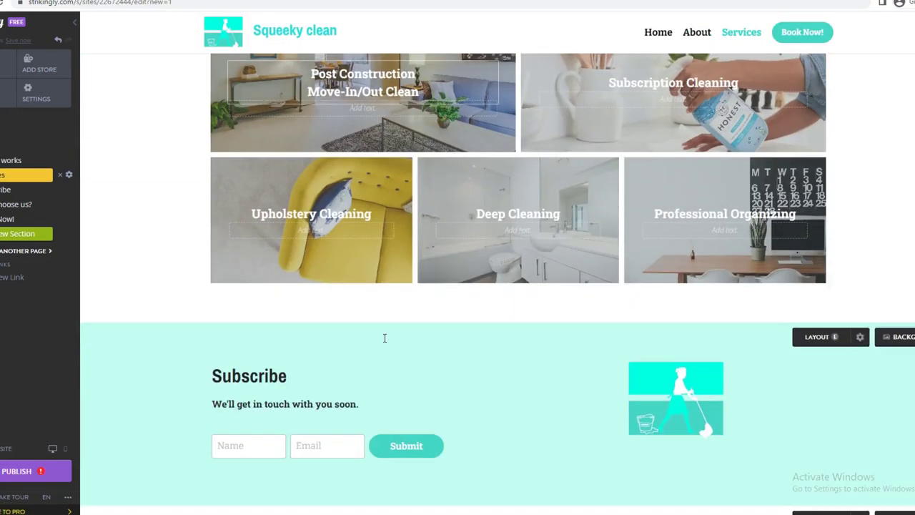
scroll(481, 336, "down", 6)
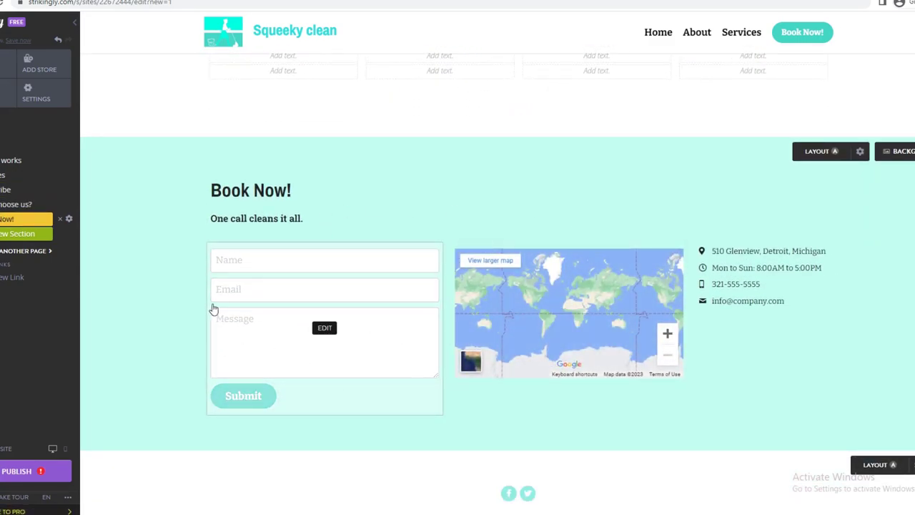
scroll(208, 343, "up", 1)
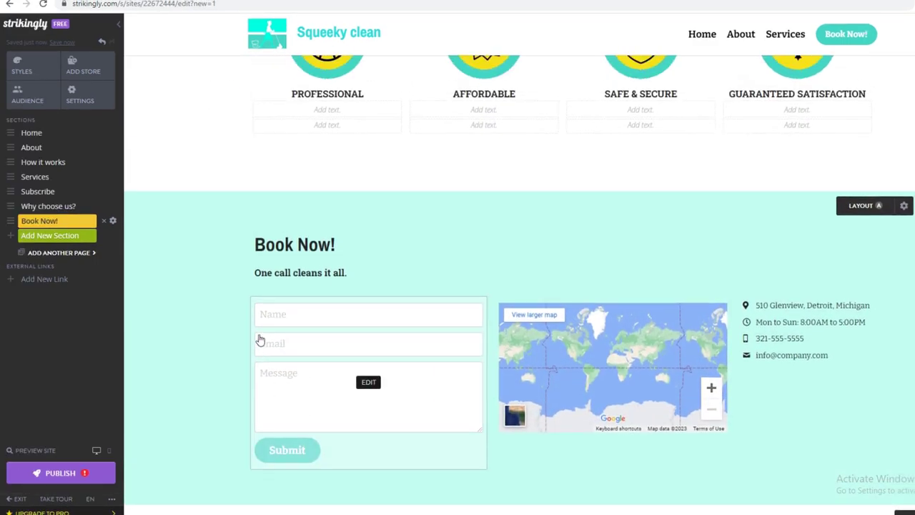
- Glance at Site Design, then return to the Home section with the 'Squeeky clean' hero and BOOK NOW! button
left_click(22, 66)
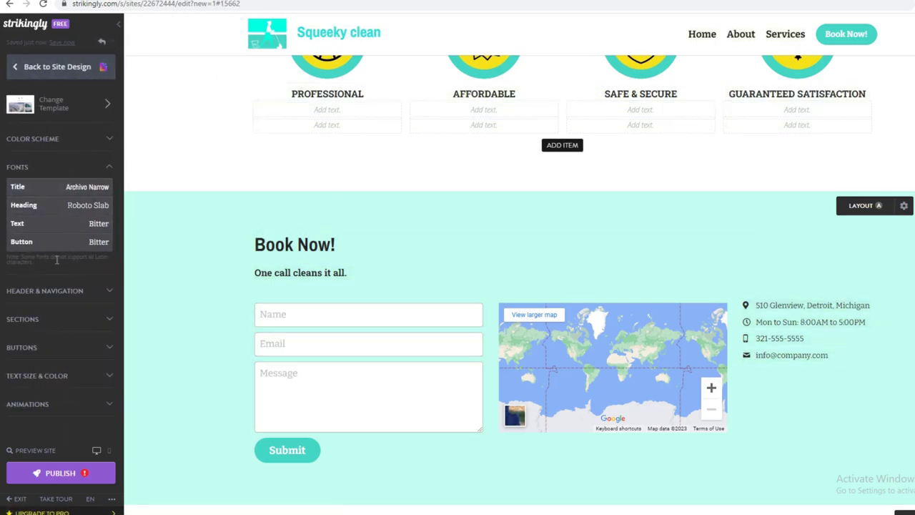
left_click(14, 68)
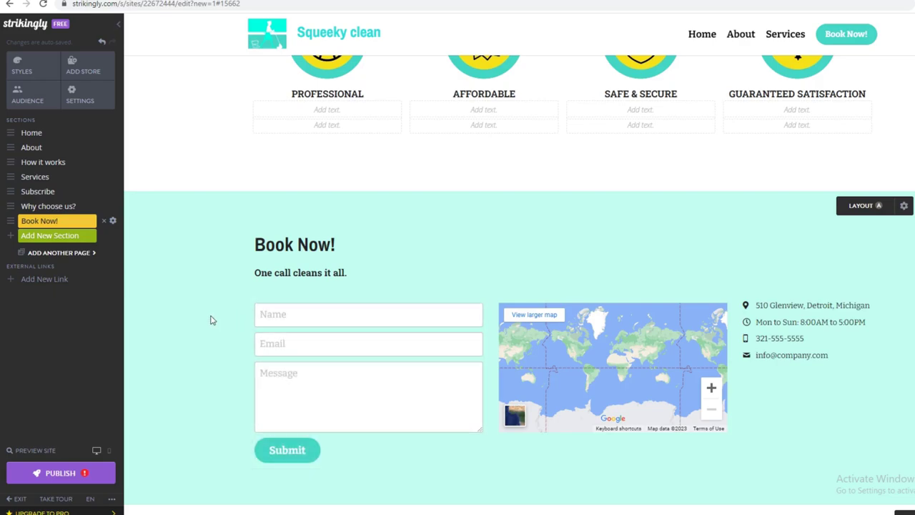
left_click(701, 34)
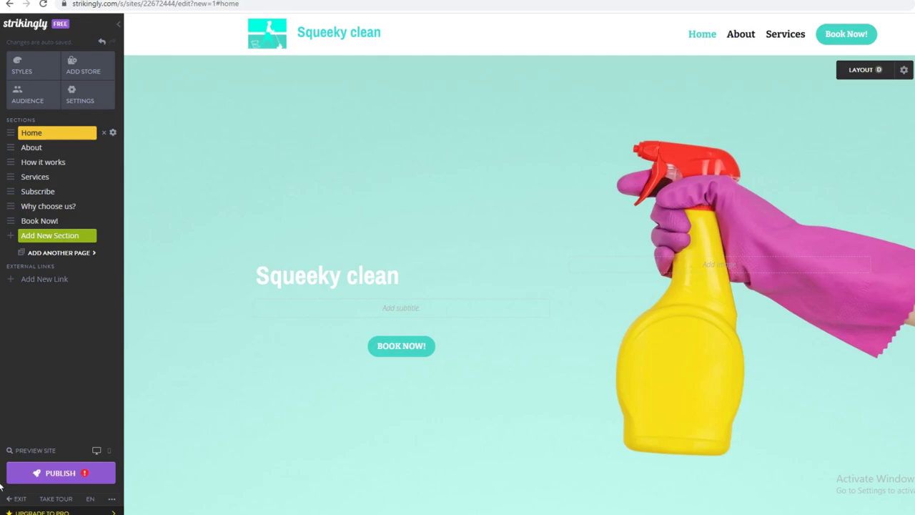
- Publish the site free on its mystrikingly.com subdomain without upgrading, then follow the live URL
left_click(57, 474)
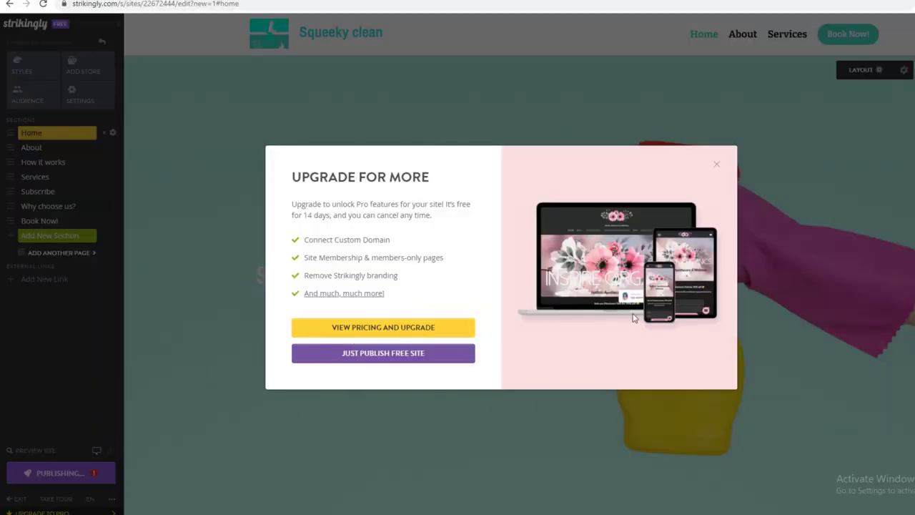
left_click(411, 355)
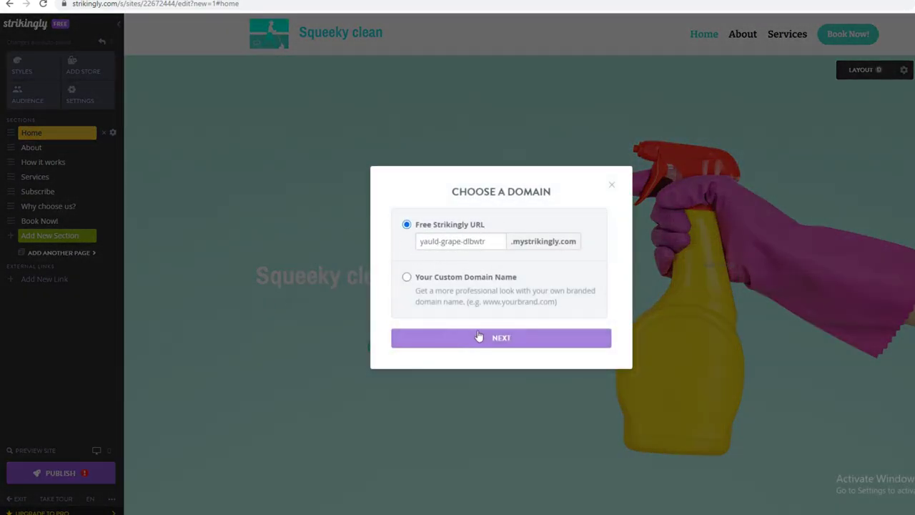
left_click(500, 342)
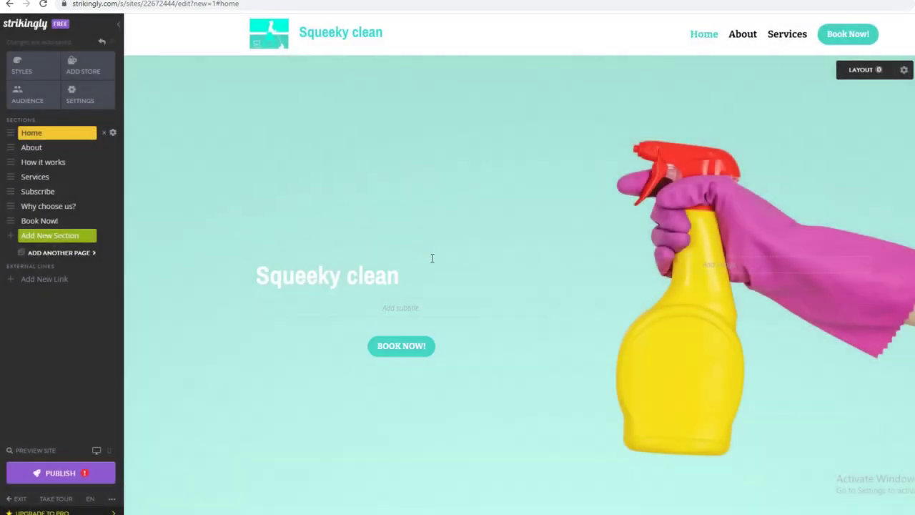
left_click(326, 248)
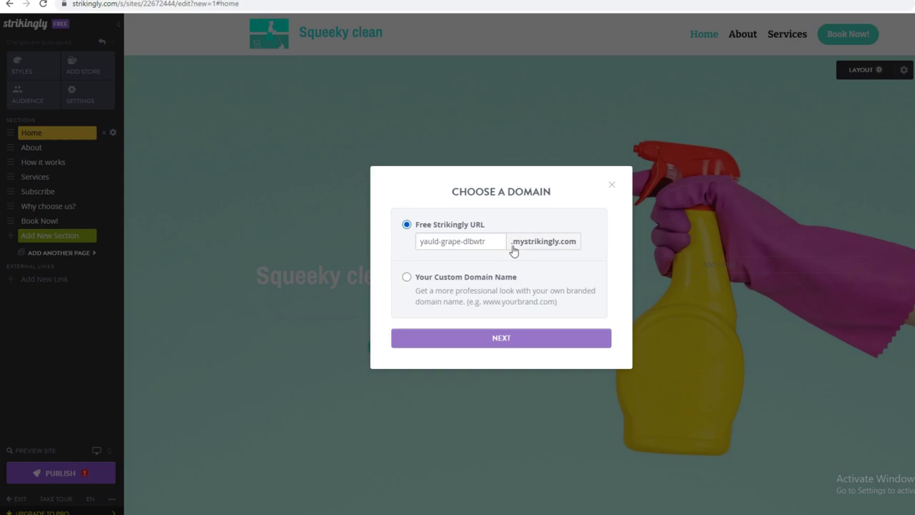
left_click(517, 342)
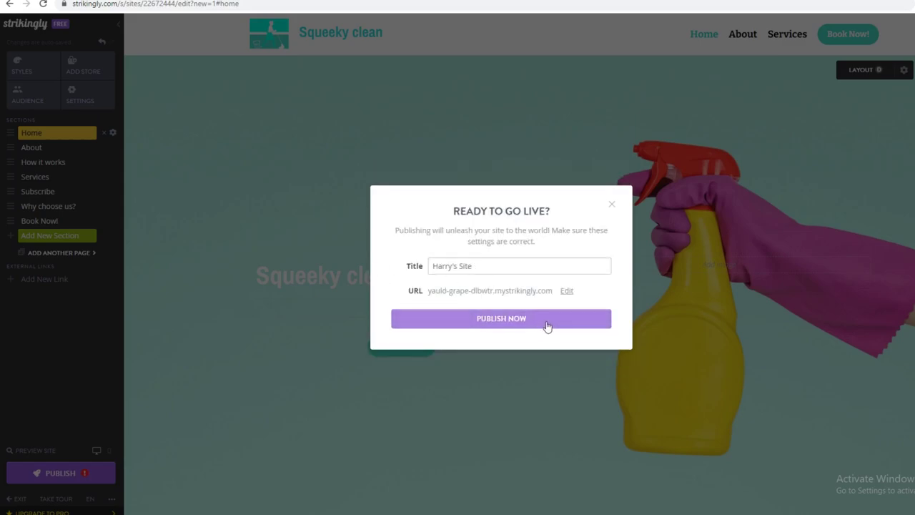
left_click(512, 327)
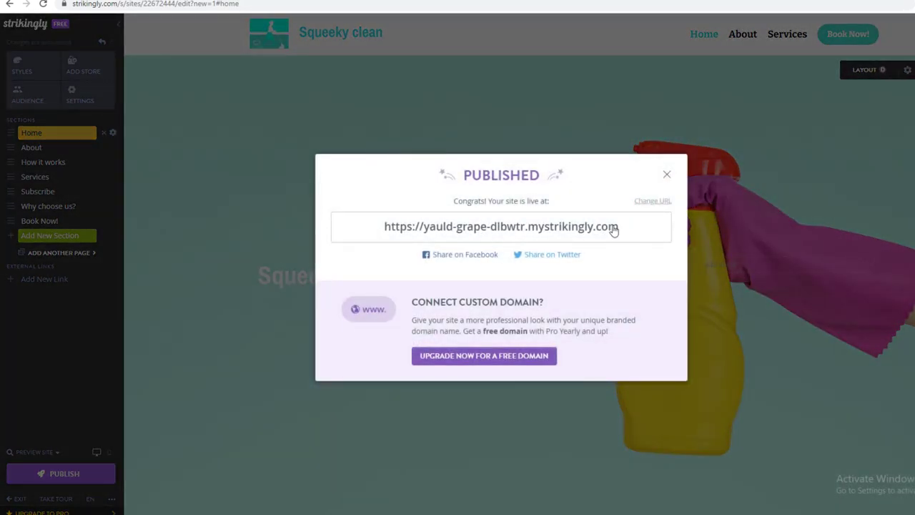
left_click(613, 227)
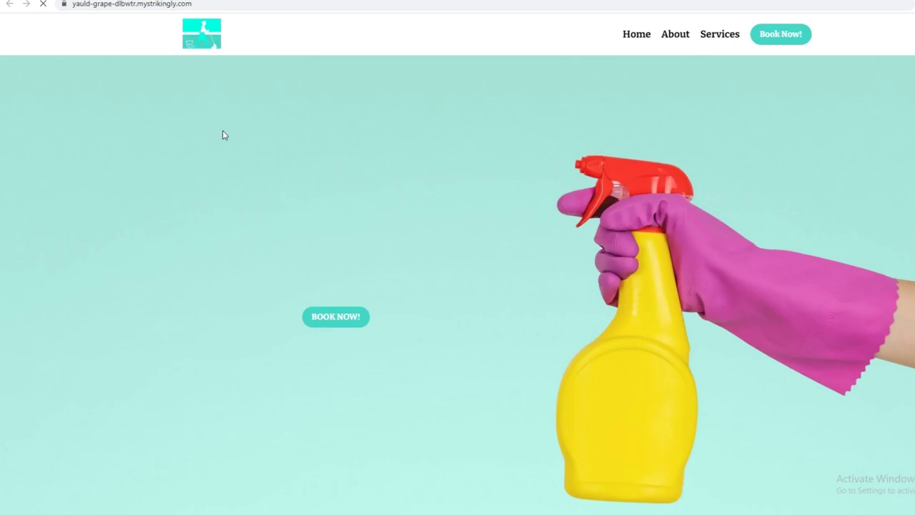
- Scroll down the live Squeeky clean page to the About text, then back up
scroll(369, 250, "down", 15)
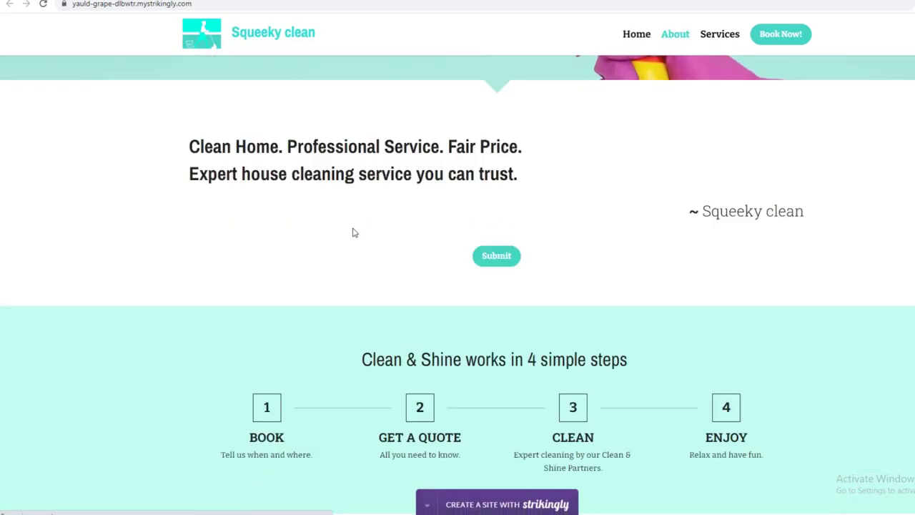
scroll(381, 255, "down", 10)
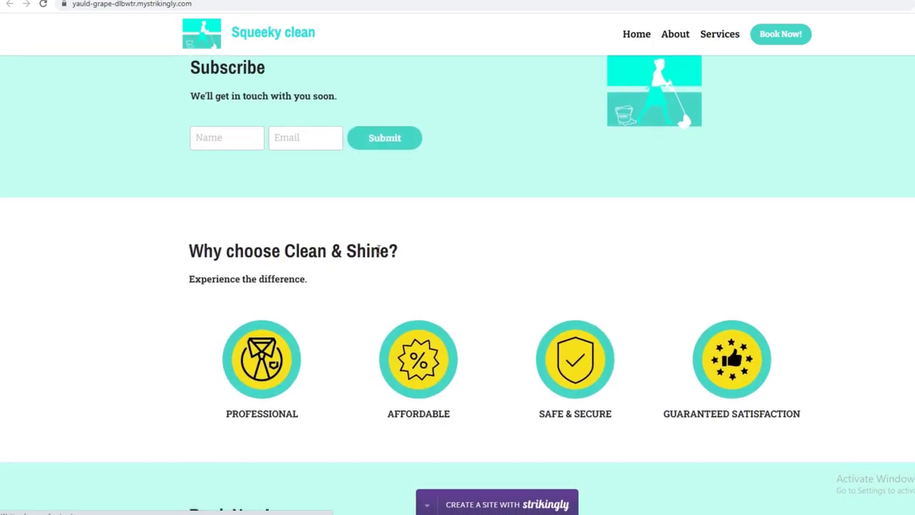
scroll(472, 286, "up", 20)
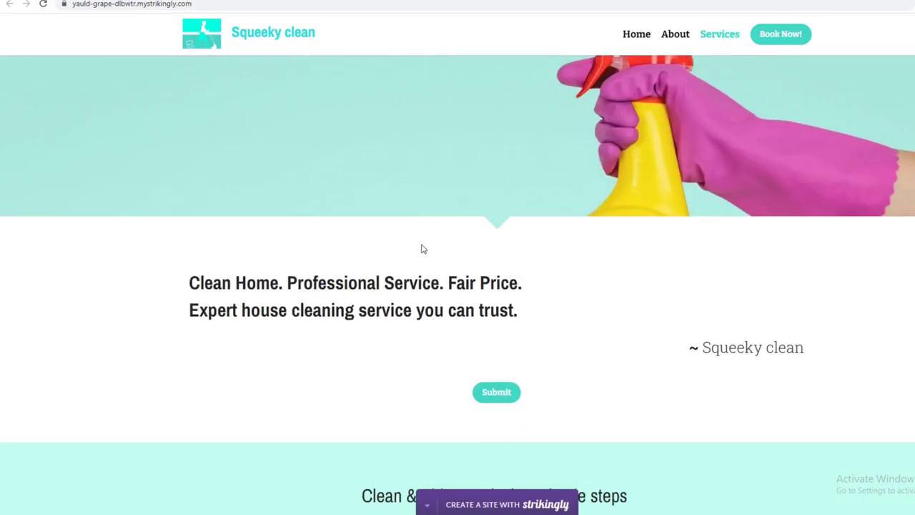